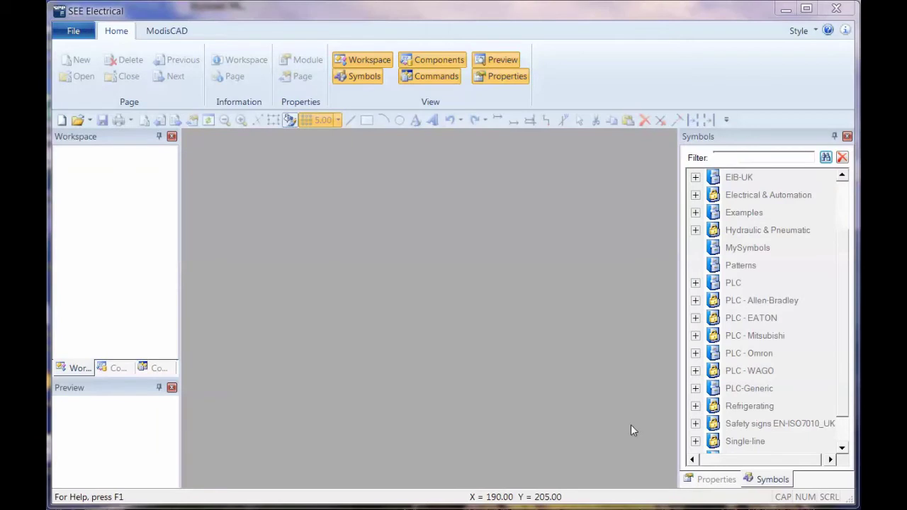
# Create a new workspace named plc from the Standard template.
pyautogui.click(73, 31)
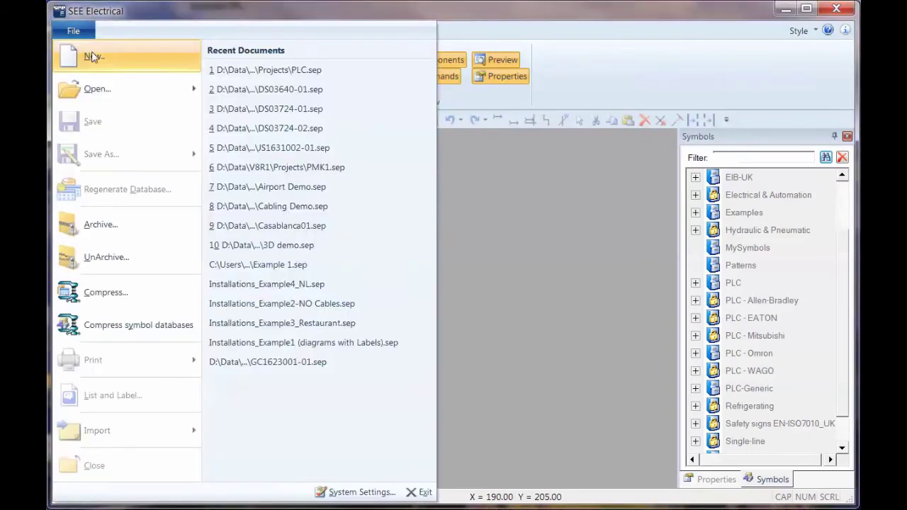
pyautogui.click(176, 97)
pyautogui.write('trd')
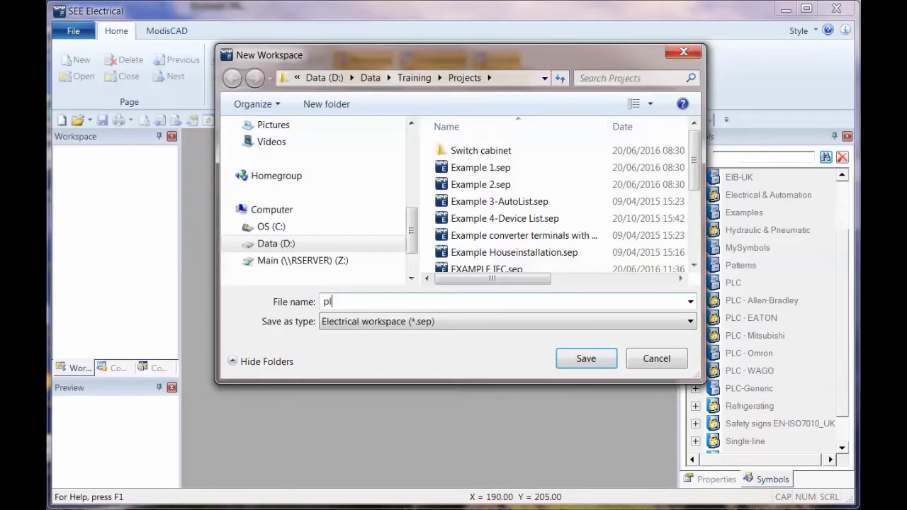
pyautogui.press('Return')
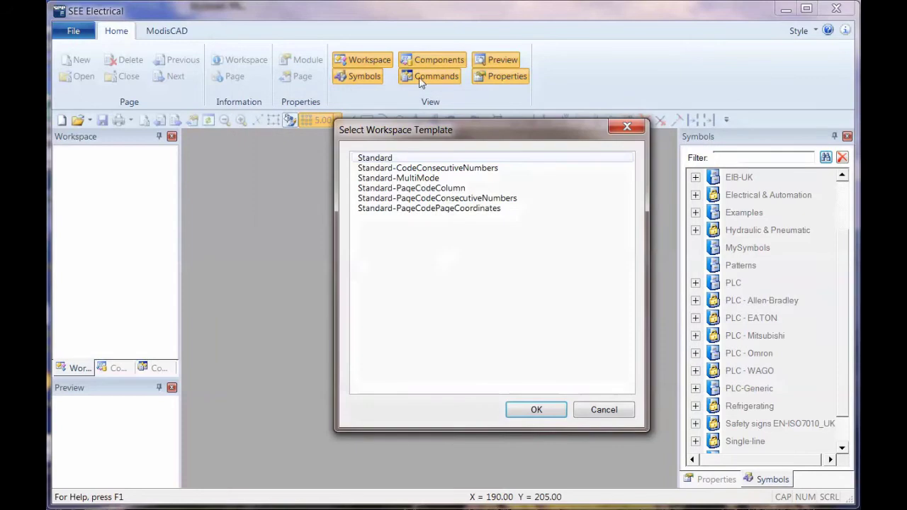
pyautogui.click(538, 411)
# Add blank page 0001 under Circuit Diagrams IEC.
pyautogui.click(127, 175)
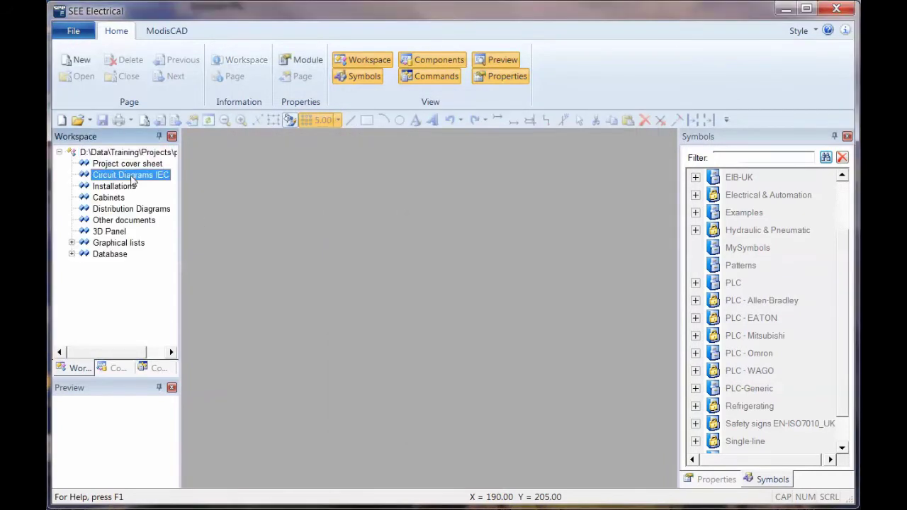
pyautogui.rightClick(142, 176)
pyautogui.click(158, 187)
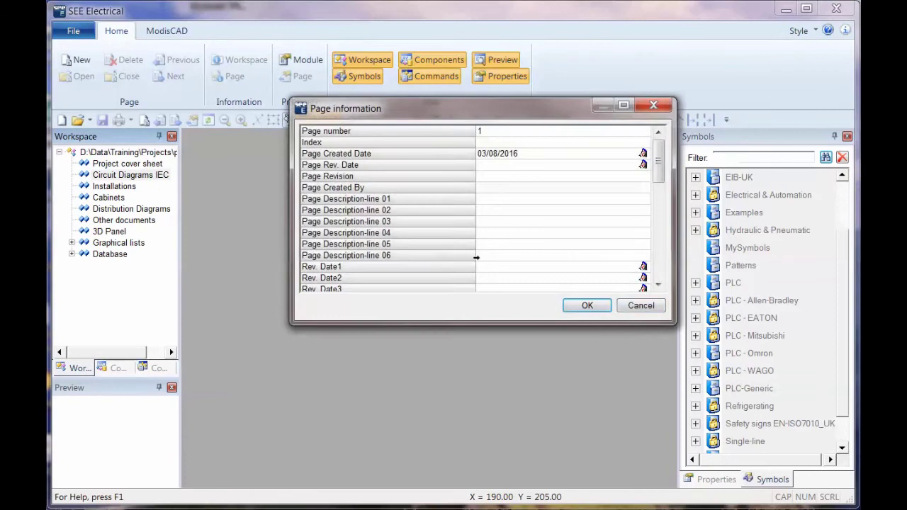
pyautogui.click(593, 307)
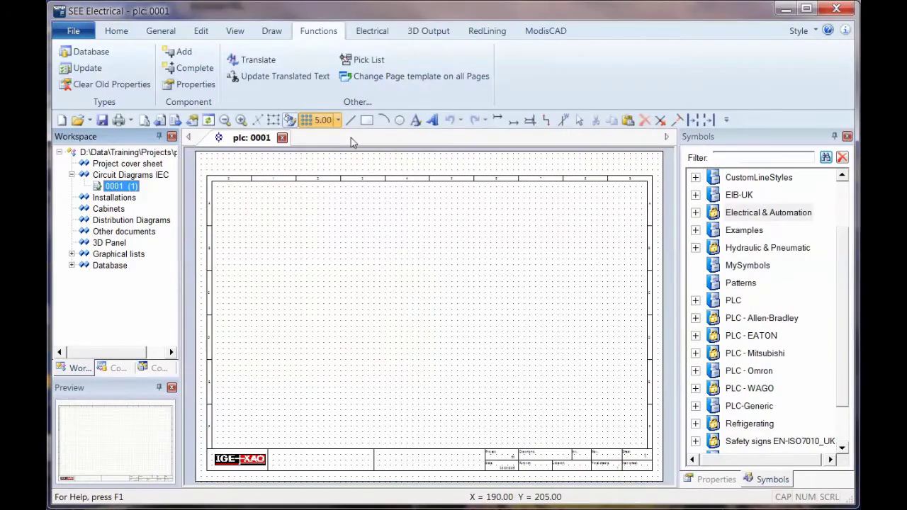
# Draw a short lead line and a wide rectangle near the top of the page.
pyautogui.click(368, 236)
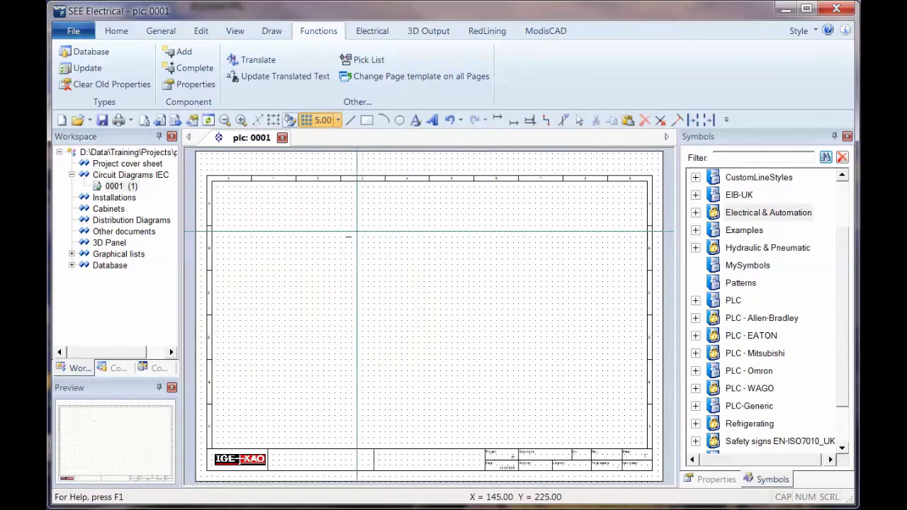
pyautogui.click(380, 231)
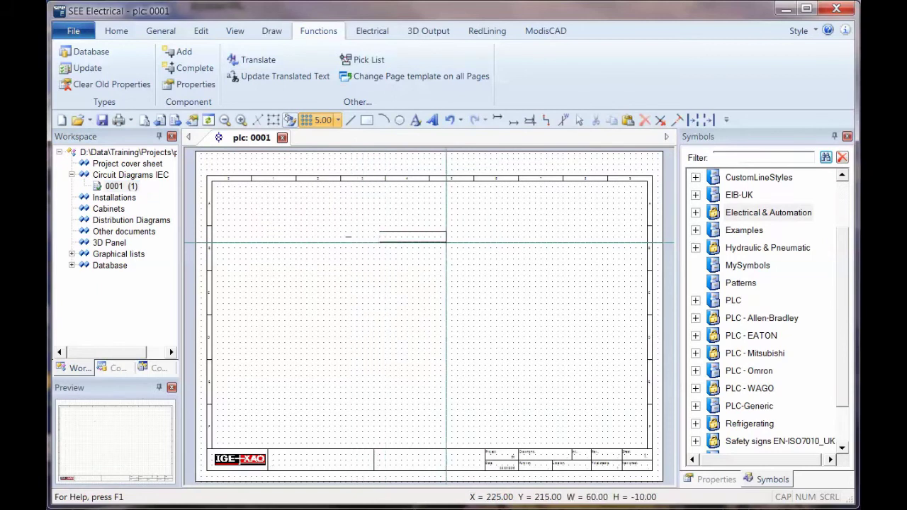
pyautogui.click(446, 241)
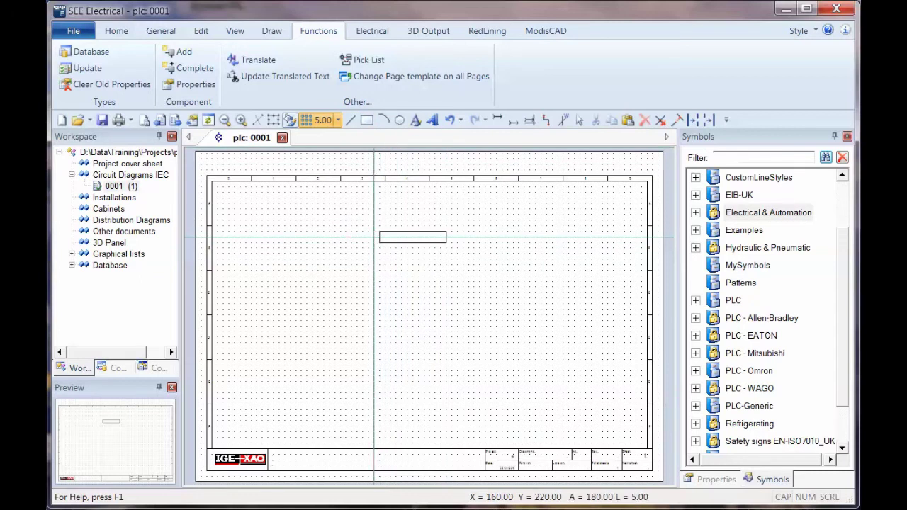
pyautogui.scroll(2, 419, 247)
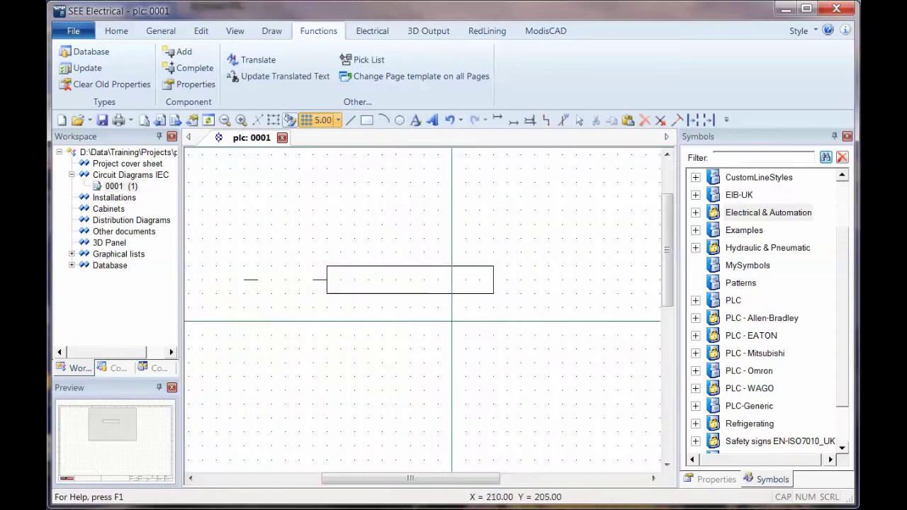
# Box-select the rectangle together with its lead line.
pyautogui.press('Escape')
pyautogui.moveTo(528, 323); pyautogui.dragTo(296, 231)
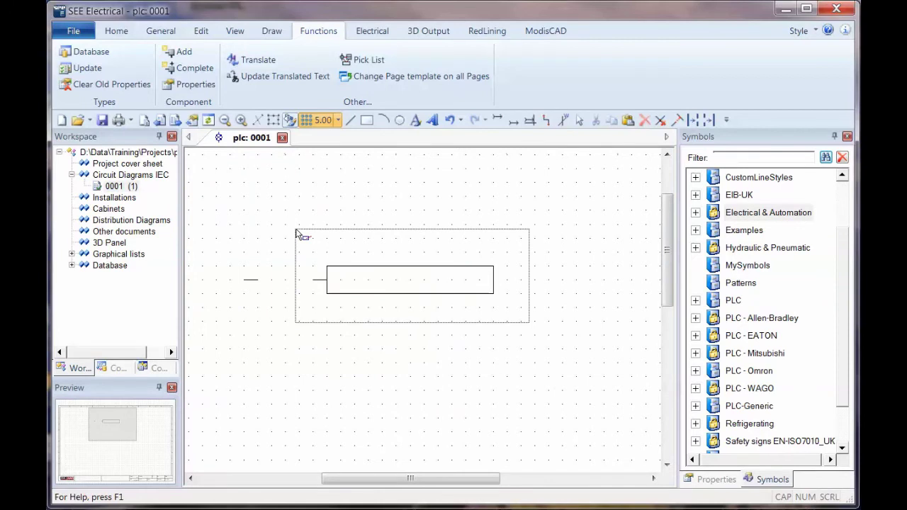
pyautogui.moveTo(296, 231); pyautogui.dragTo(305, 235)
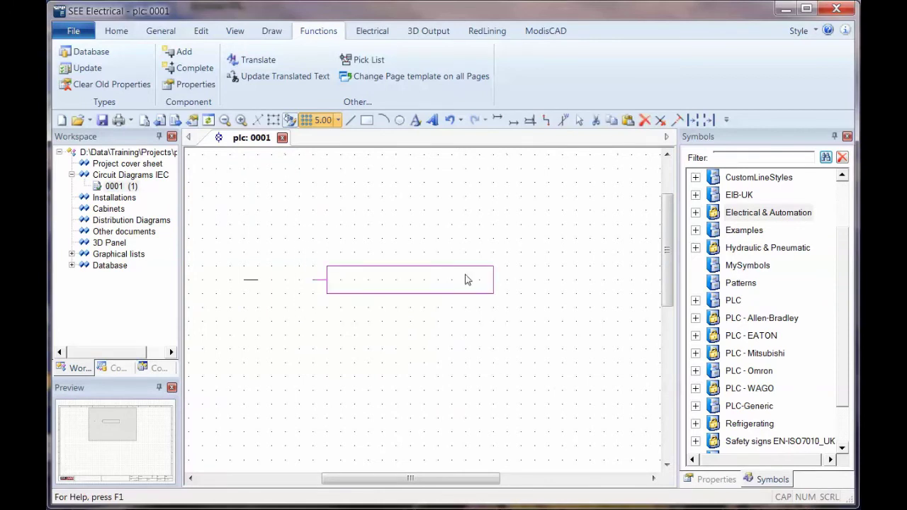
# Define the selected drawing as a block of component type PLC, Signal.
pyautogui.rightClick(533, 252)
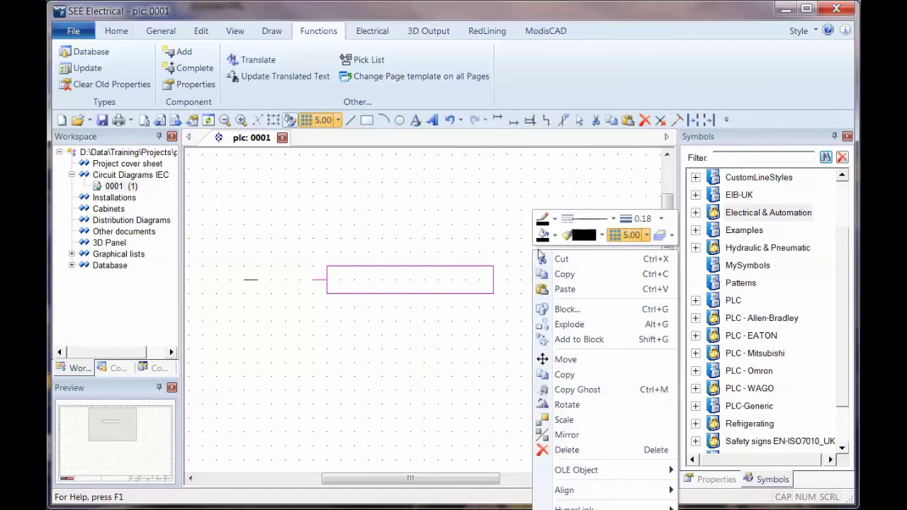
pyautogui.click(572, 313)
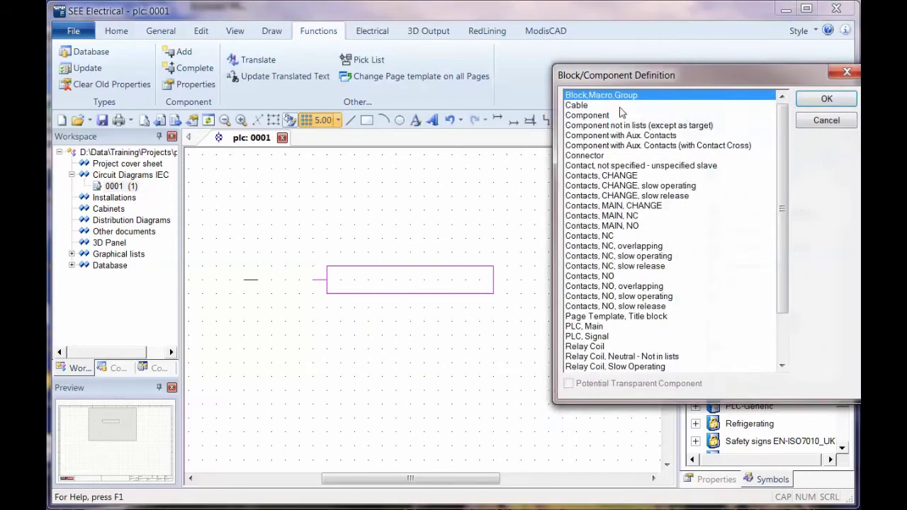
pyautogui.moveTo(626, 77); pyautogui.dragTo(526, 53)
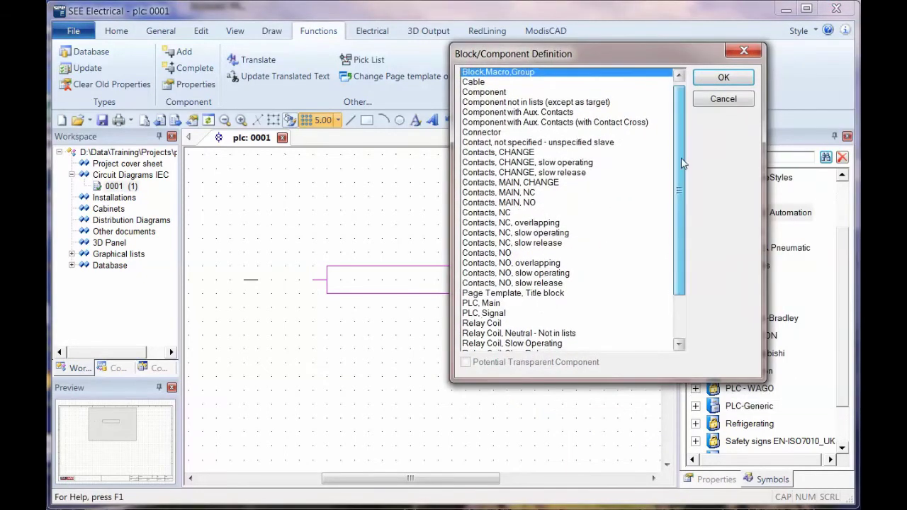
pyautogui.scroll(-2, 669, 159)
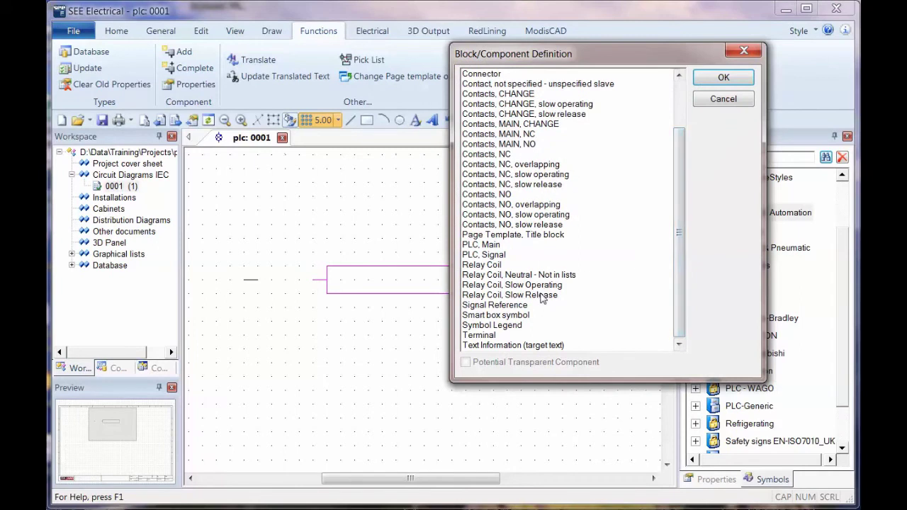
pyautogui.click(488, 256)
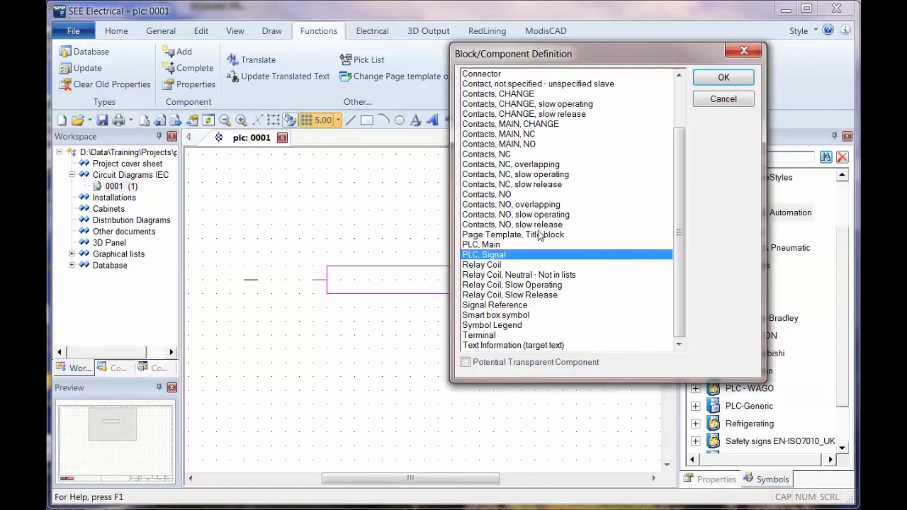
pyautogui.click(723, 77)
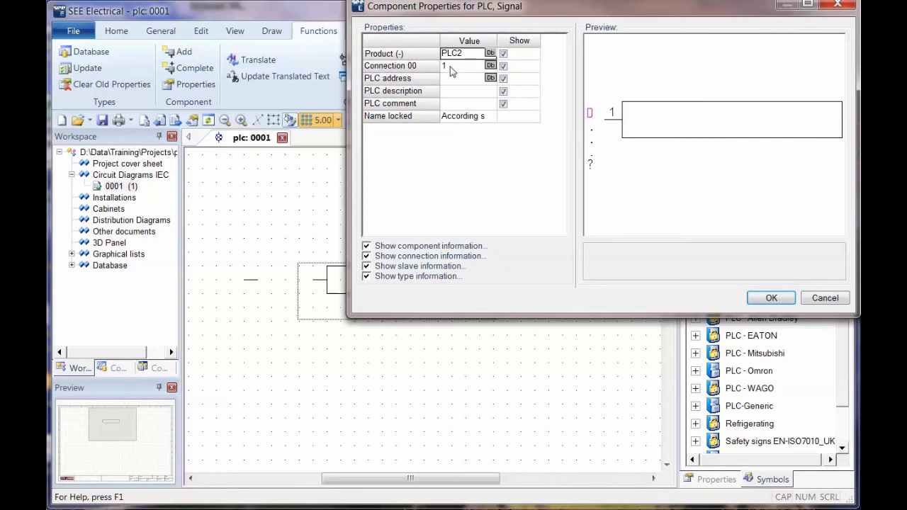
# Enter PLC address 1, description desc and comment comm in Component Properties.
pyautogui.click(445, 78)
pyautogui.write('1')
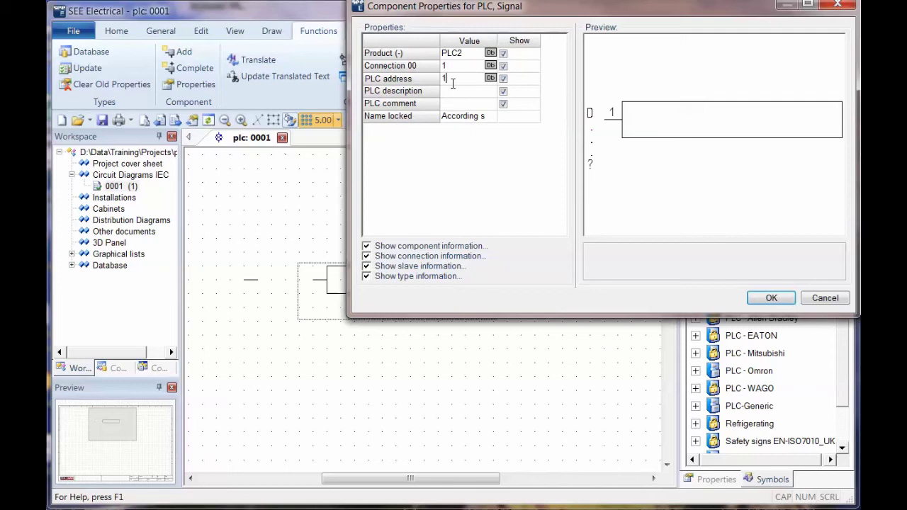
pyautogui.click(454, 92)
pyautogui.write('desc')
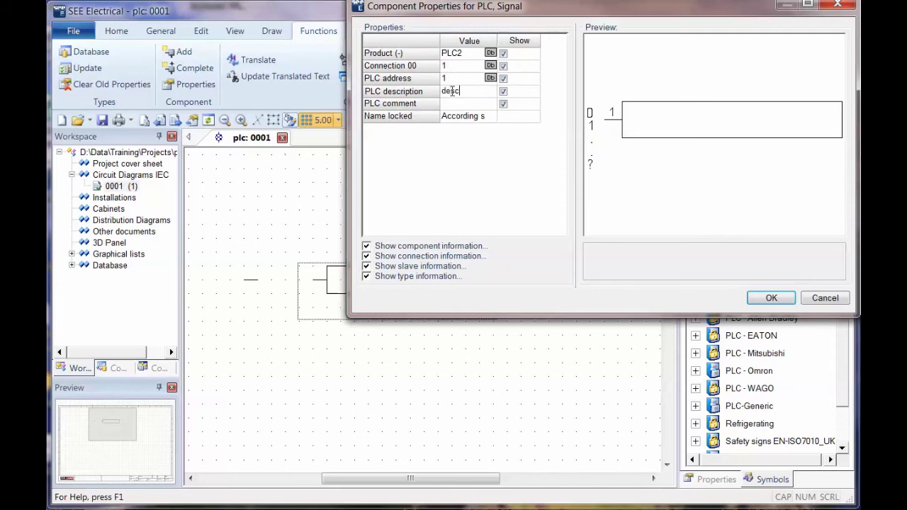
pyautogui.click(458, 104)
pyautogui.write('comm')
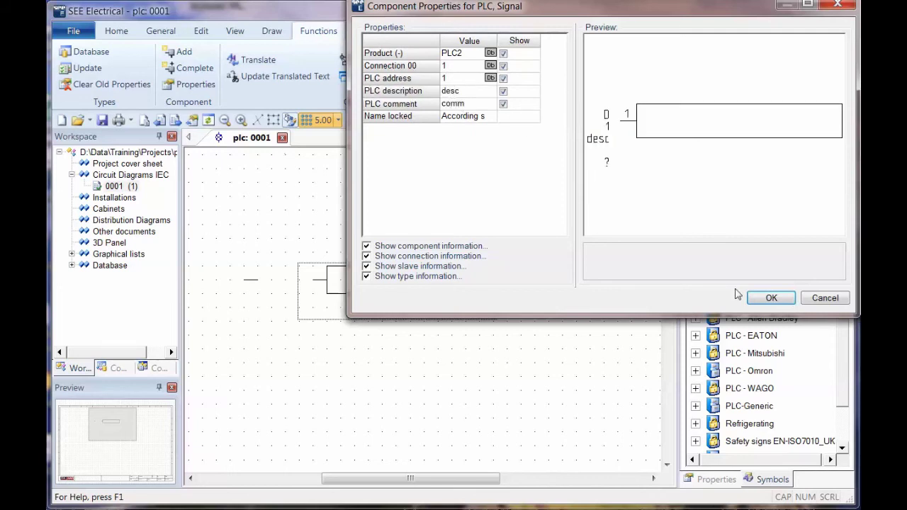
pyautogui.click(770, 298)
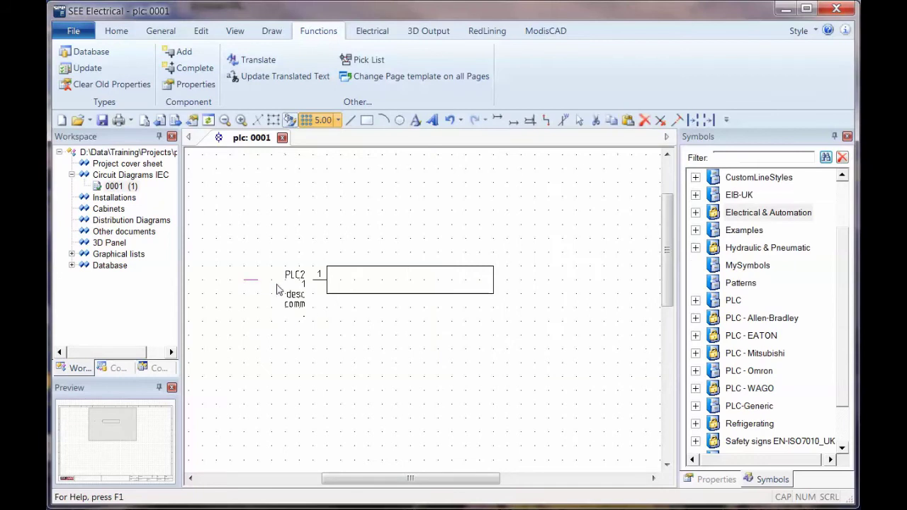
# Give pin text 1 the Connection attribute in the Text dialog, then reselect the PLC2 symbol.
pyautogui.scroll(3, 283, 286)
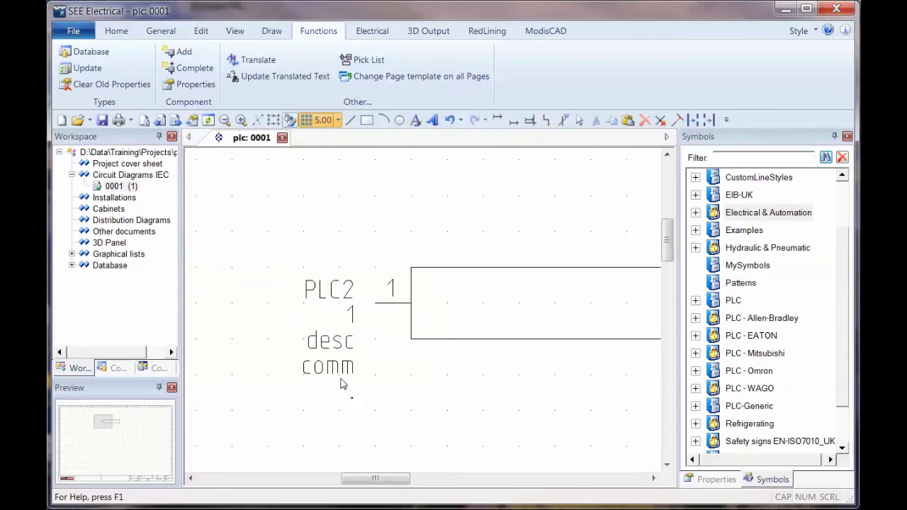
pyautogui.click(432, 120)
pyautogui.click(353, 398)
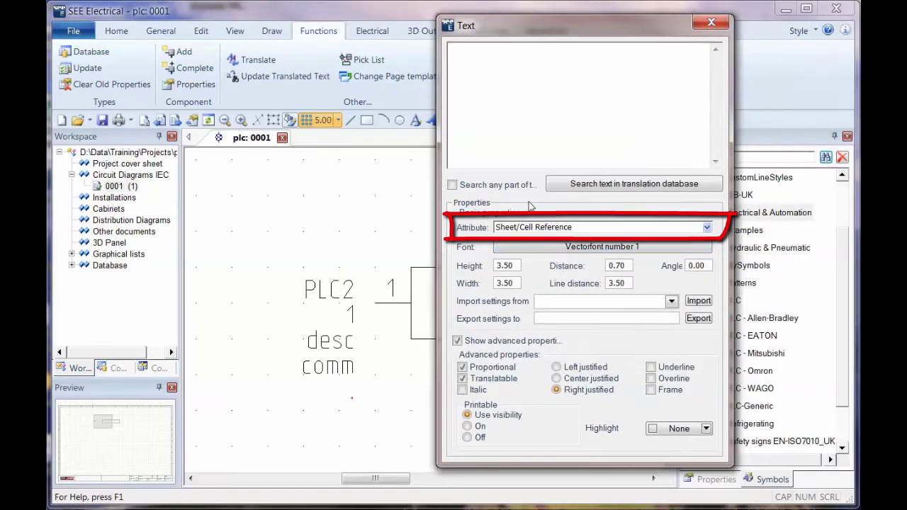
pyautogui.click(555, 227)
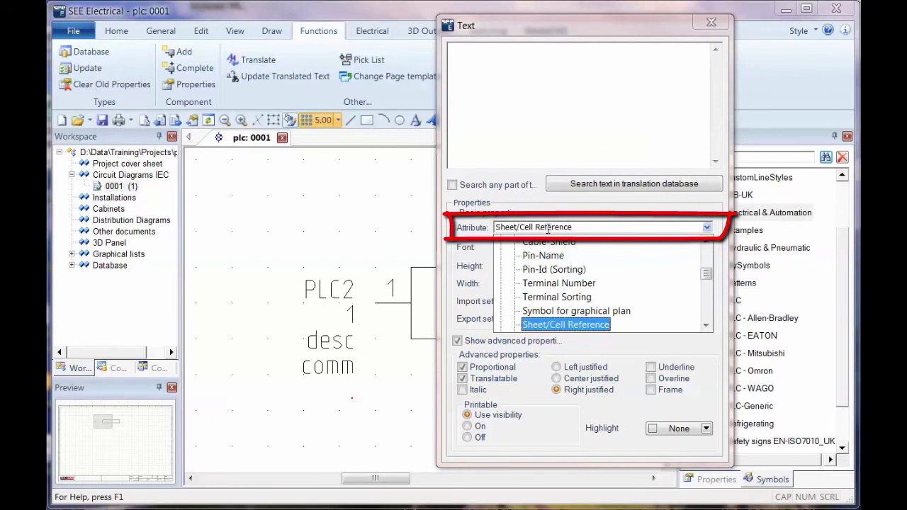
pyautogui.click(324, 365)
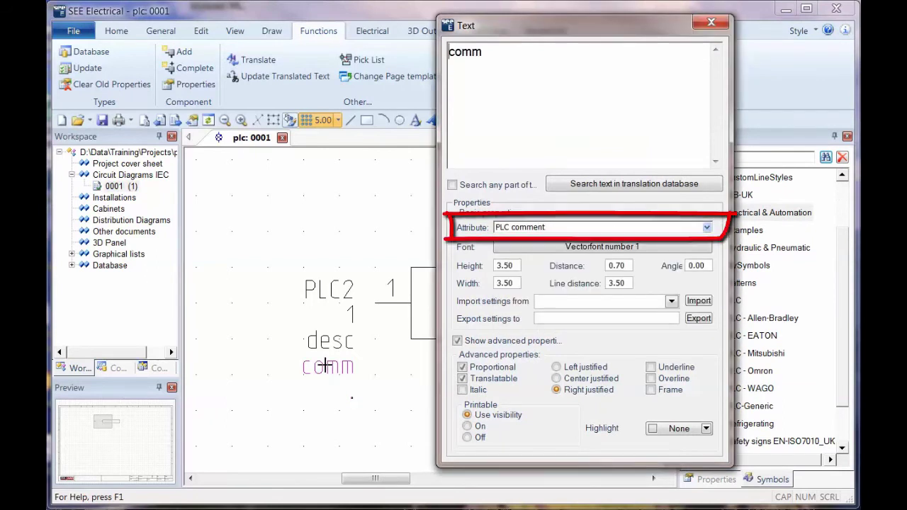
pyautogui.click(336, 345)
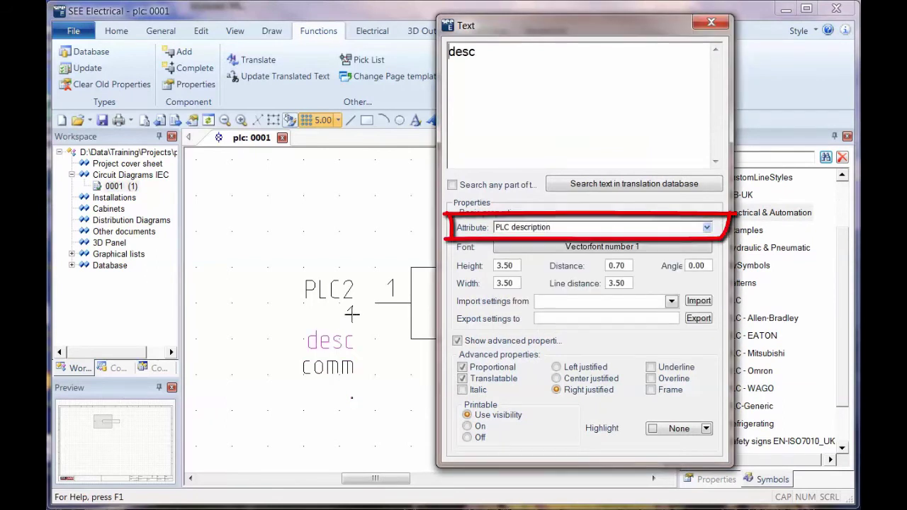
pyautogui.click(353, 313)
pyautogui.click(328, 289)
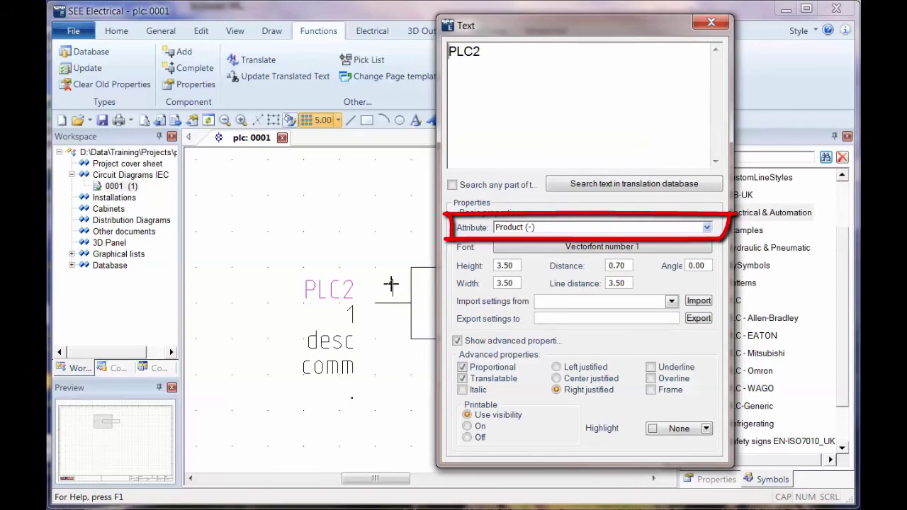
pyautogui.click(391, 285)
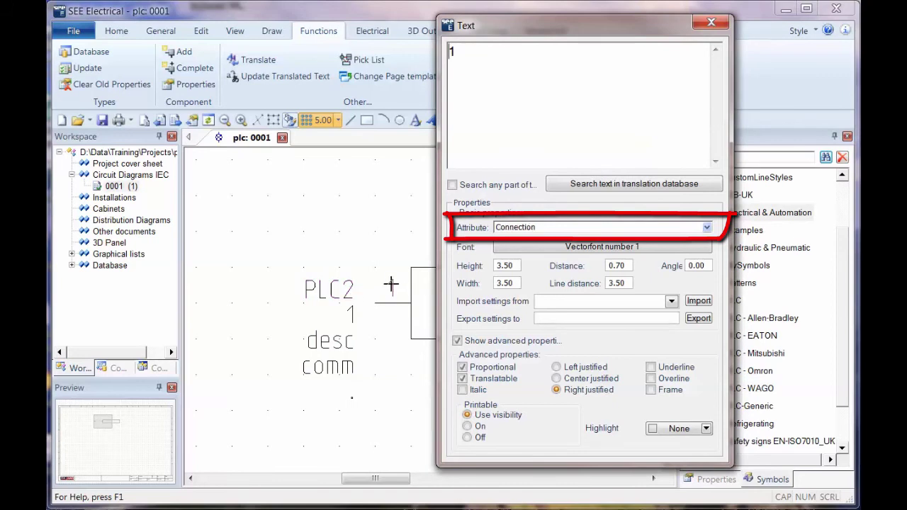
pyautogui.click(722, 26)
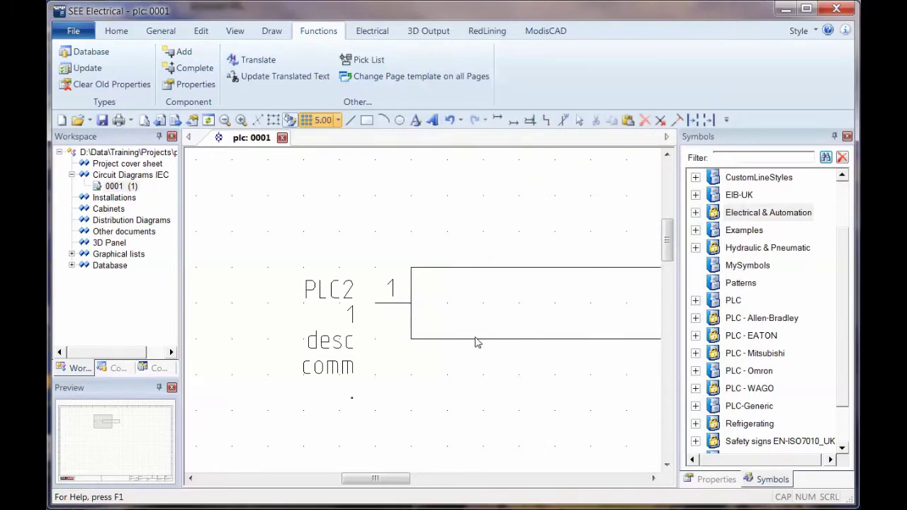
pyautogui.click(474, 342)
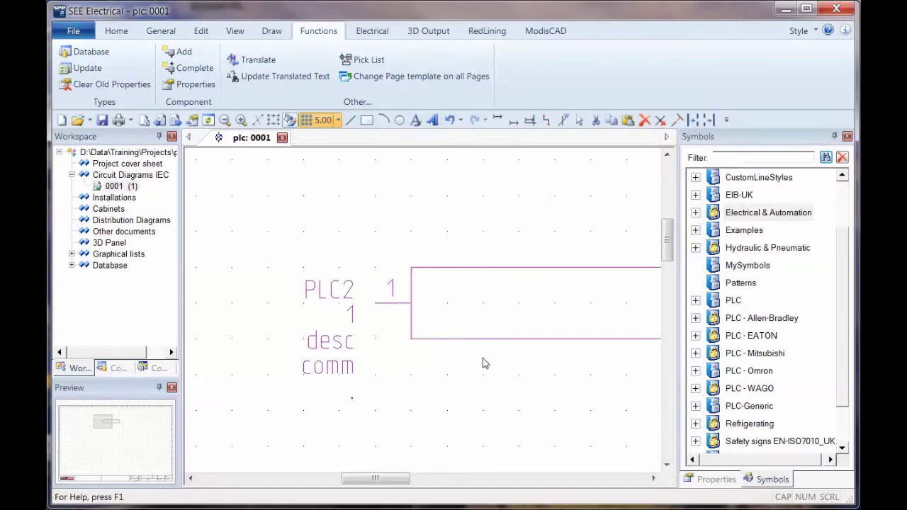
# Explode the PLC2 symbol and left-justify its PLC2, 1, desc and comm texts.
pyautogui.rightClick(483, 361)
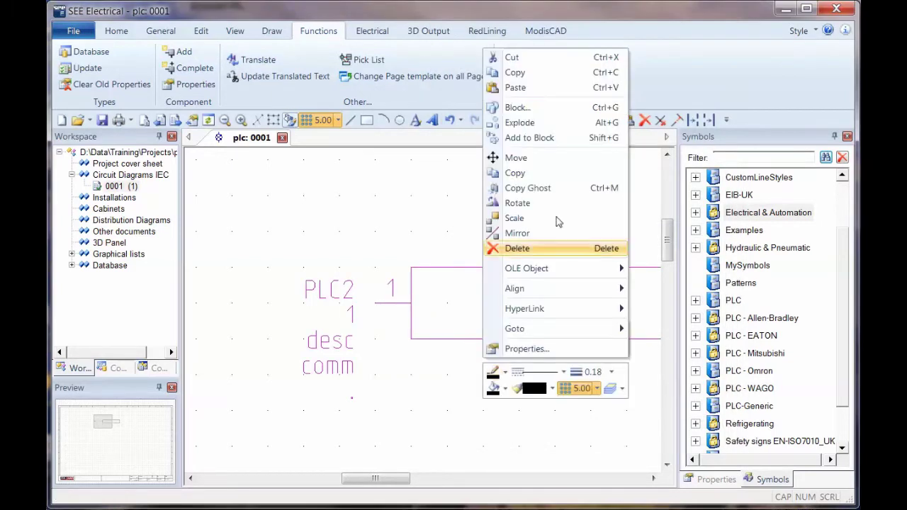
pyautogui.click(539, 130)
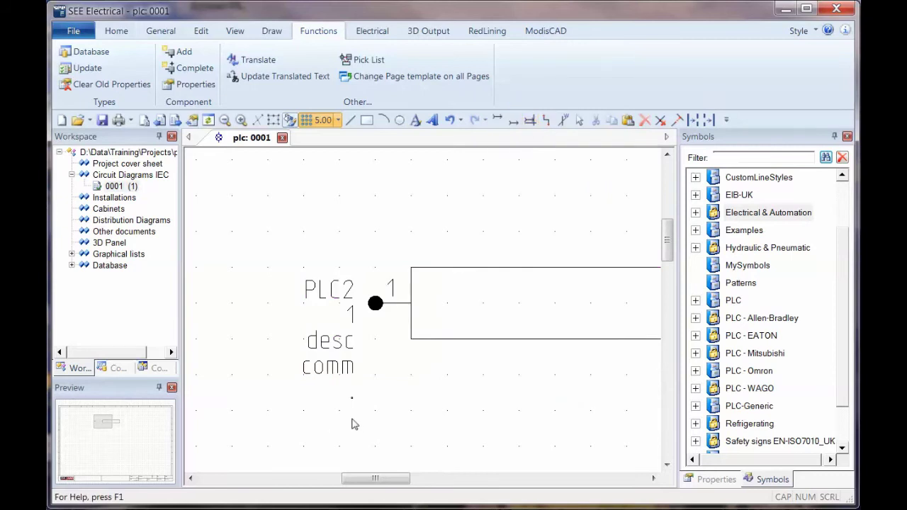
pyautogui.moveTo(354, 426); pyautogui.dragTo(289, 264)
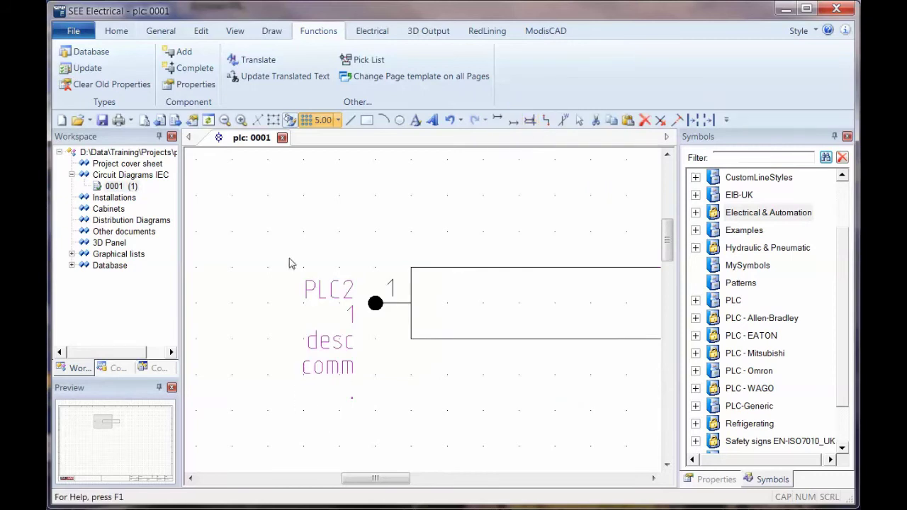
pyautogui.click(432, 120)
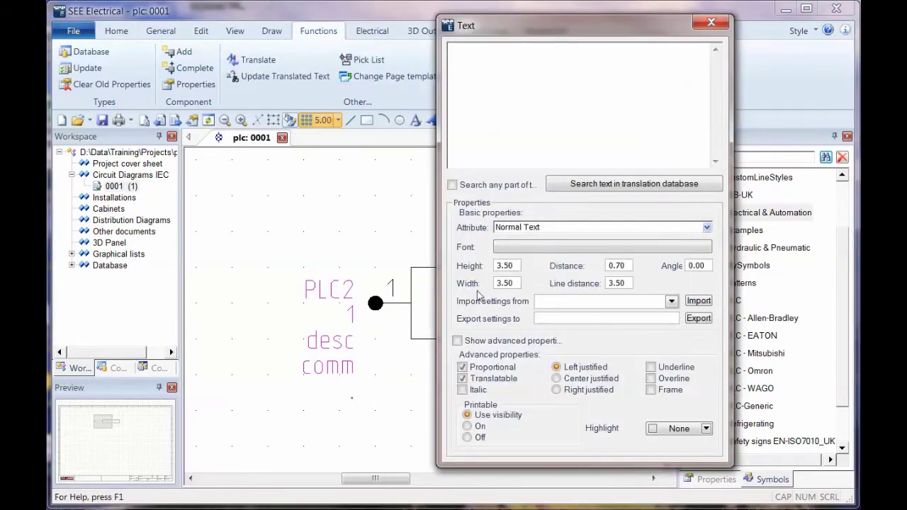
pyautogui.click(556, 368)
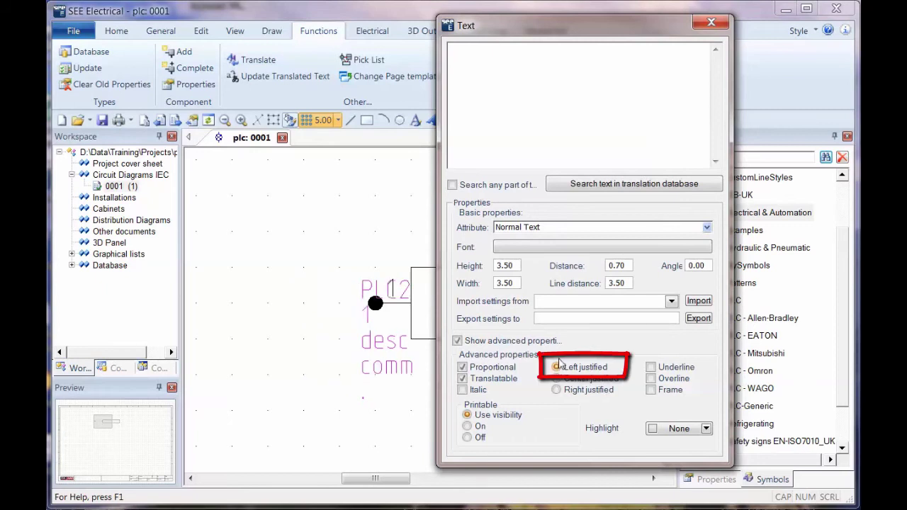
pyautogui.click(709, 24)
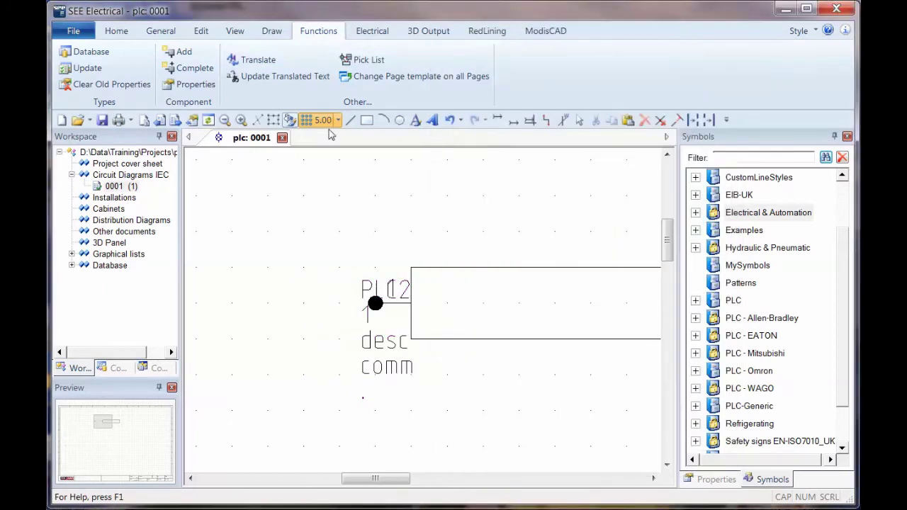
# Set the grid to 0.50 and move desc inside the PLC box.
pyautogui.click(338, 120)
pyautogui.click(332, 152)
pyautogui.moveTo(379, 346); pyautogui.dragTo(439, 326)
pyautogui.moveTo(368, 318); pyautogui.dragTo(429, 298)
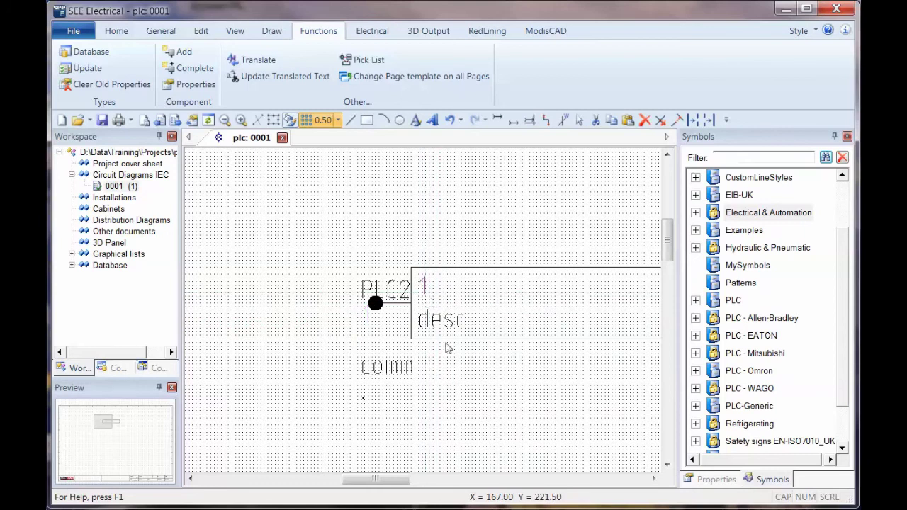
# Reposition the small dot inside the box and move the PLC2 label above it.
pyautogui.moveTo(362, 397)
pyautogui.mouseDown()
pyautogui.moveTo(470, 371)
pyautogui.moveTo(608, 294)
pyautogui.moveTo(641, 298)
pyautogui.mouseUp()
pyautogui.moveTo(400, 476)
pyautogui.mouseDown()
pyautogui.moveTo(445, 466)
pyautogui.moveTo(424, 471)
pyautogui.mouseUp()
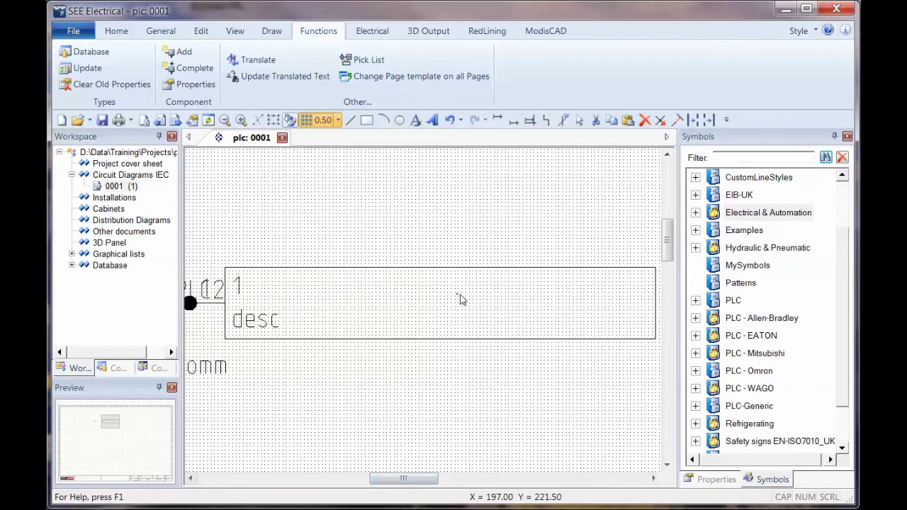
pyautogui.moveTo(489, 296); pyautogui.dragTo(492, 293)
pyautogui.moveTo(425, 479); pyautogui.dragTo(405, 479)
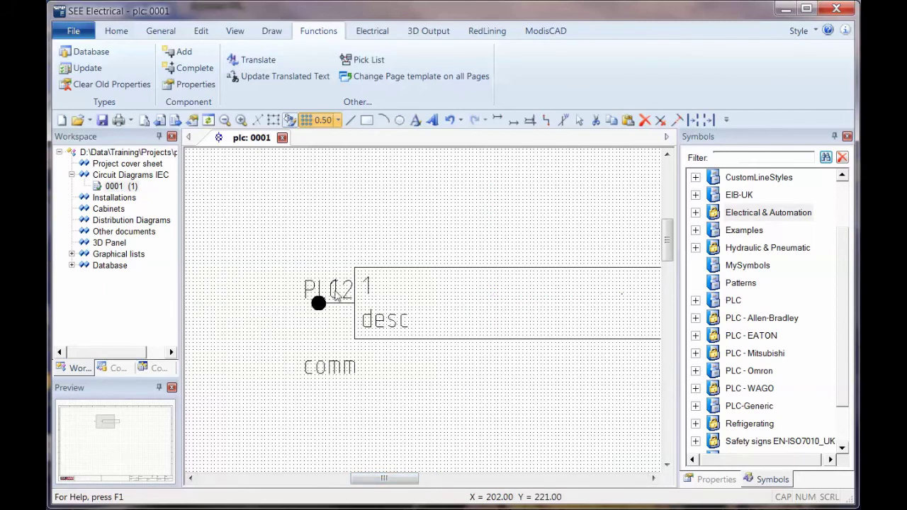
pyautogui.moveTo(312, 287); pyautogui.dragTo(313, 248)
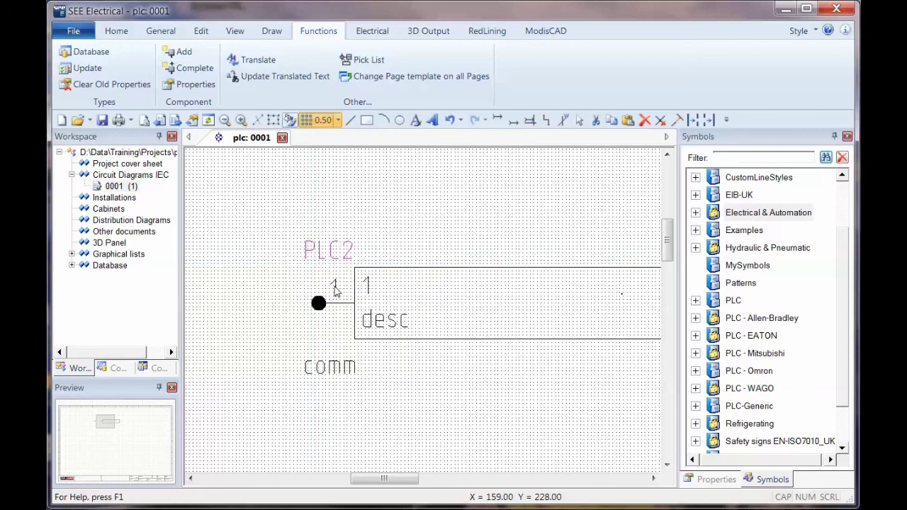
pyautogui.moveTo(336, 291); pyautogui.dragTo(339, 294)
pyautogui.click(280, 282)
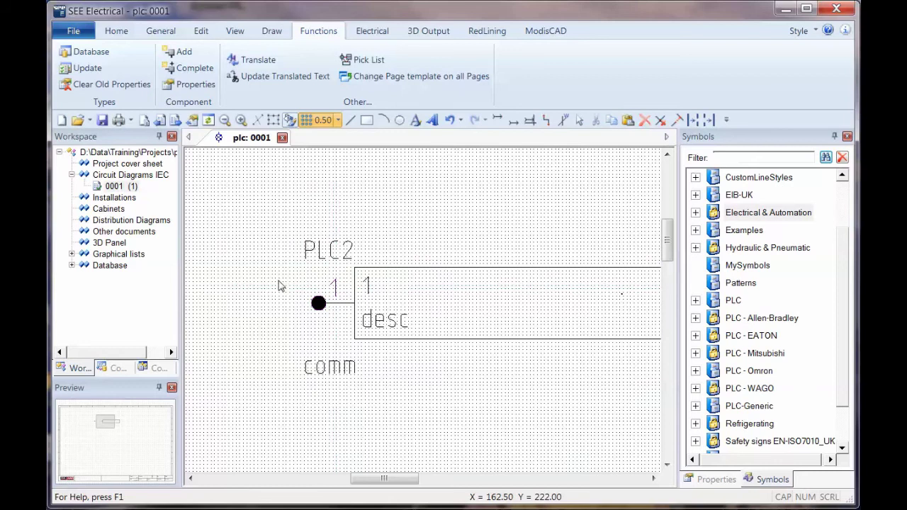
# Frame pin number 1 with a rectangle.
pyautogui.click(337, 290)
pyautogui.rightClick(337, 291)
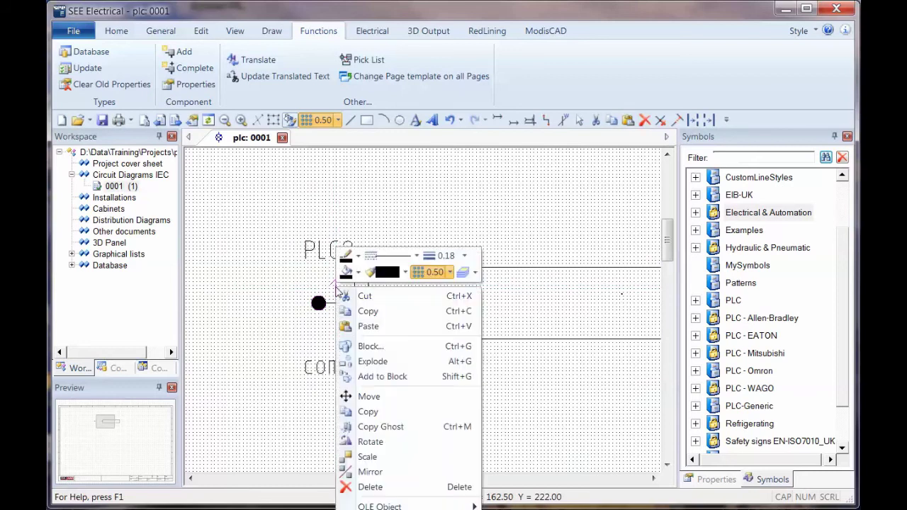
pyautogui.click(365, 398)
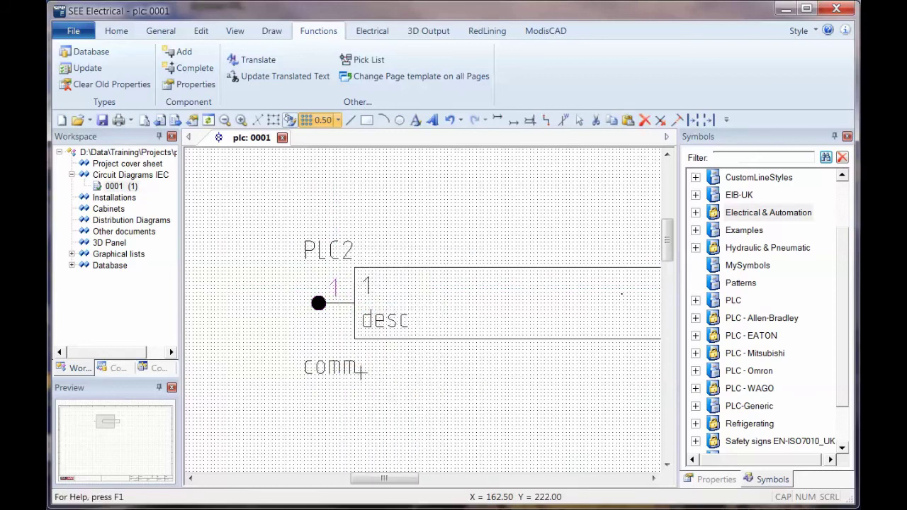
pyautogui.click(339, 296)
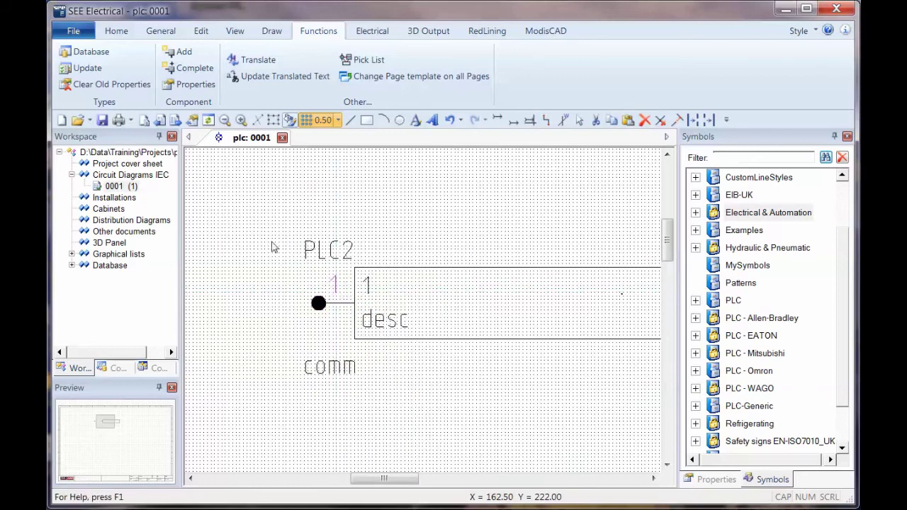
pyautogui.click(366, 119)
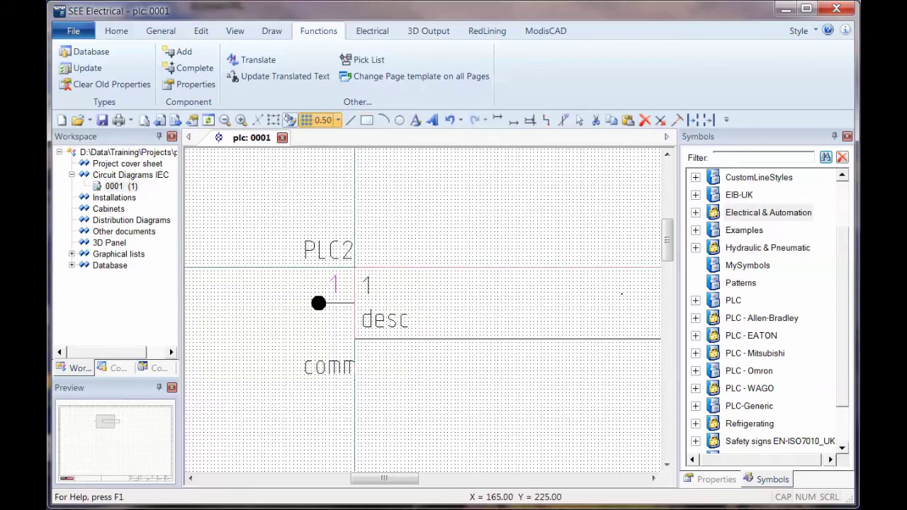
pyautogui.click(355, 268)
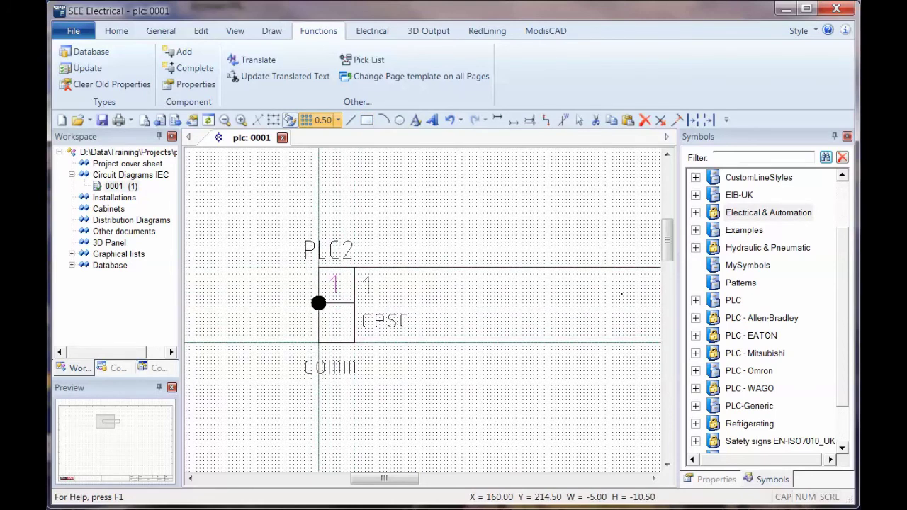
pyautogui.click(323, 339)
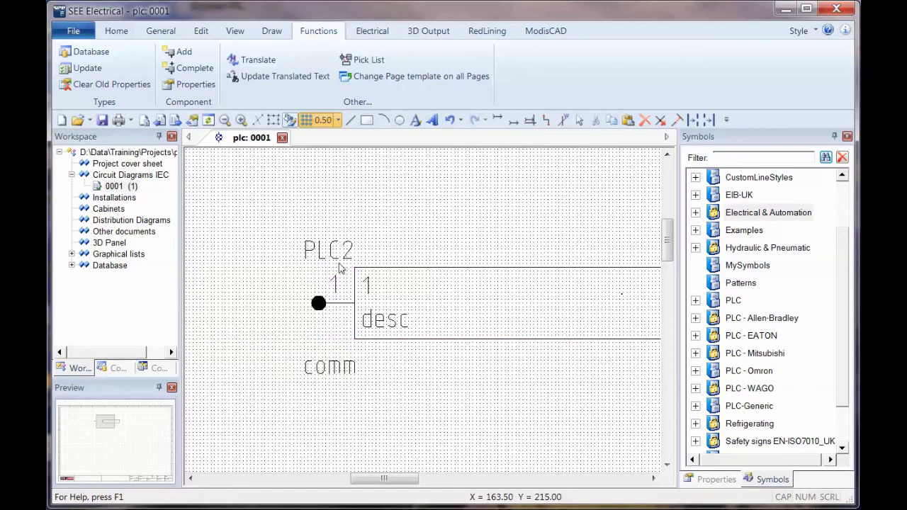
# Set the grid to 5.00, draw row-dividing lines in the box, and move comm to its bottom right.
pyautogui.click(338, 120)
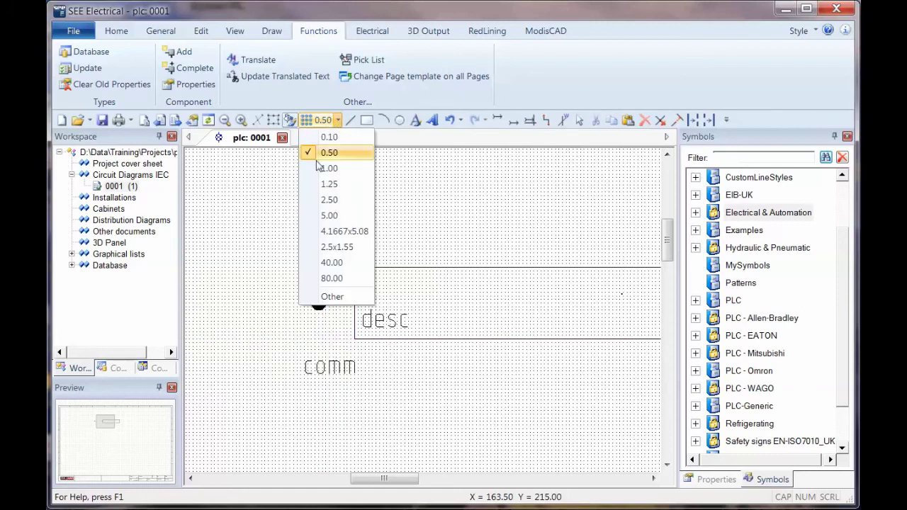
pyautogui.click(330, 215)
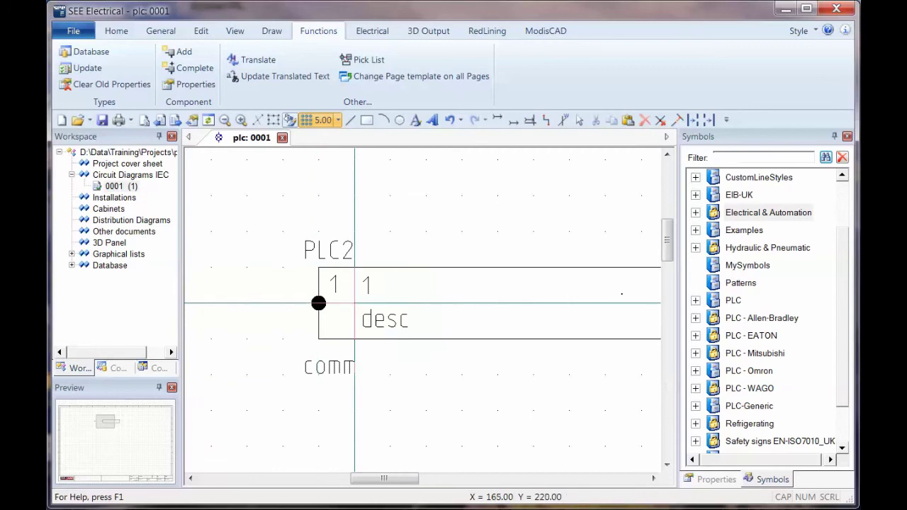
pyautogui.click(355, 304)
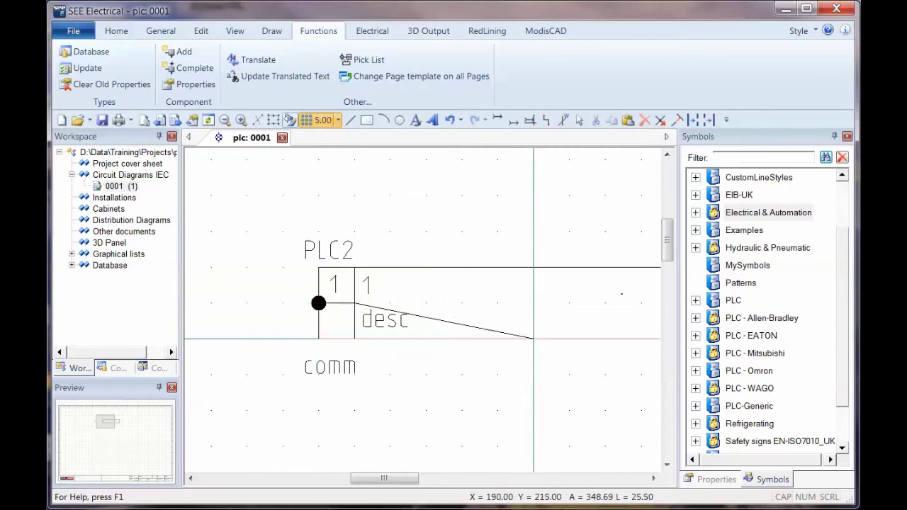
pyautogui.moveTo(395, 479); pyautogui.dragTo(425, 480)
pyautogui.click(577, 303)
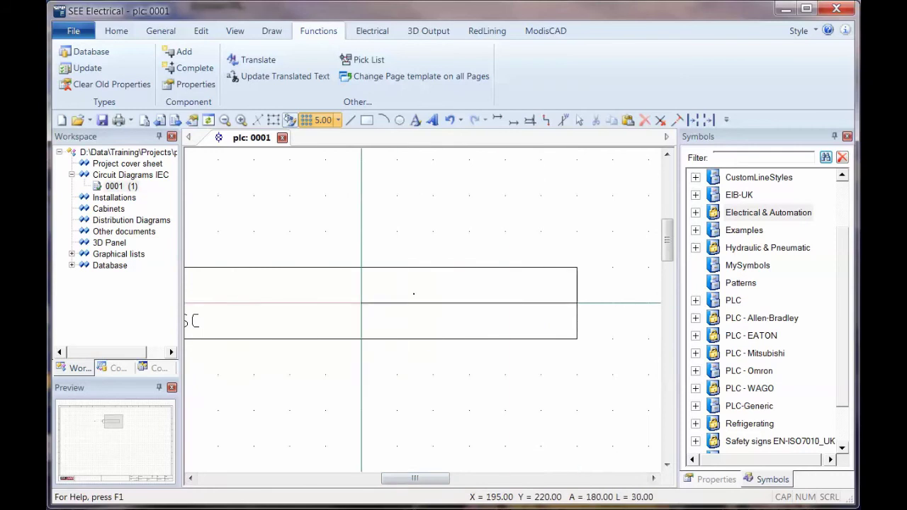
pyautogui.press('Escape')
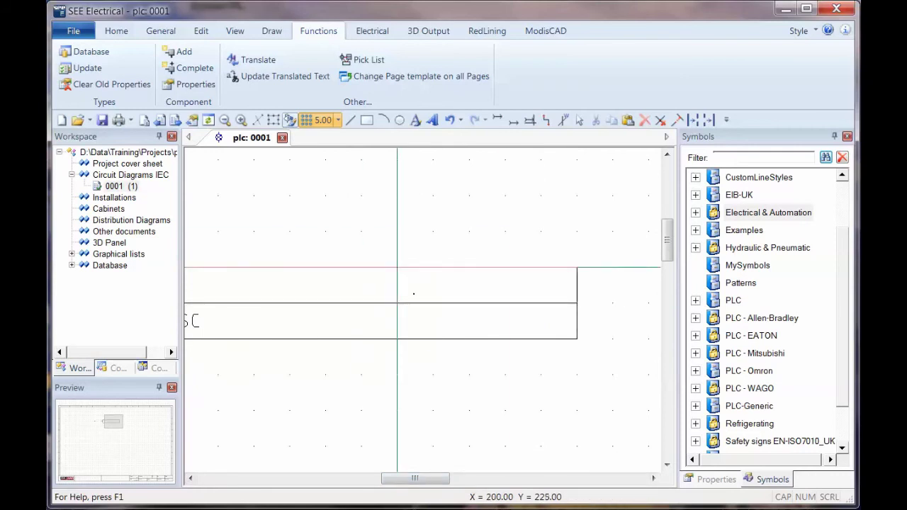
pyautogui.click(396, 267)
pyautogui.click(397, 303)
pyautogui.press('Escape')
pyautogui.scroll(-2, 573, 292)
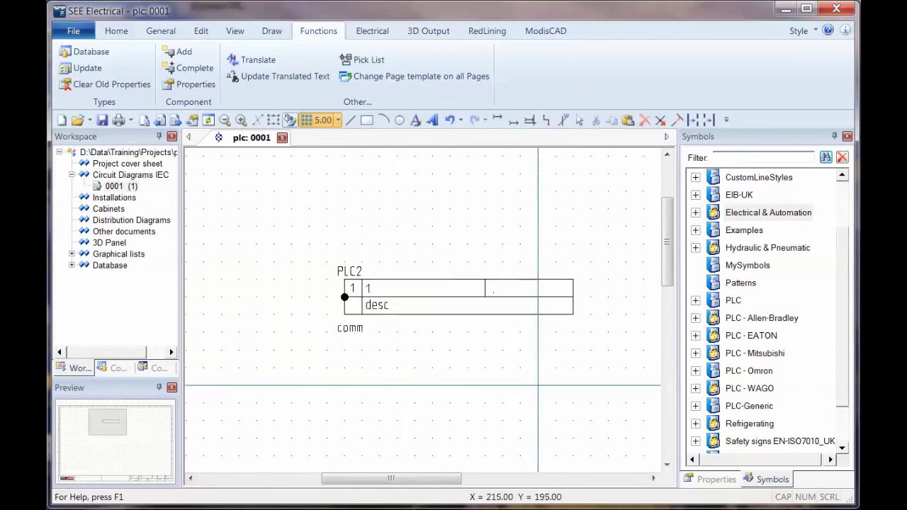
pyautogui.press('Escape')
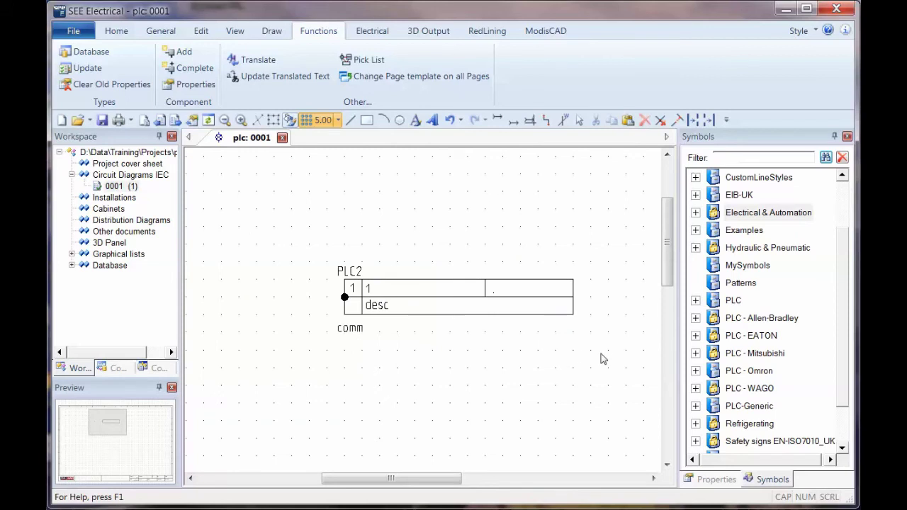
pyautogui.moveTo(360, 329); pyautogui.dragTo(558, 313)
pyautogui.moveTo(600, 340); pyautogui.dragTo(301, 239)
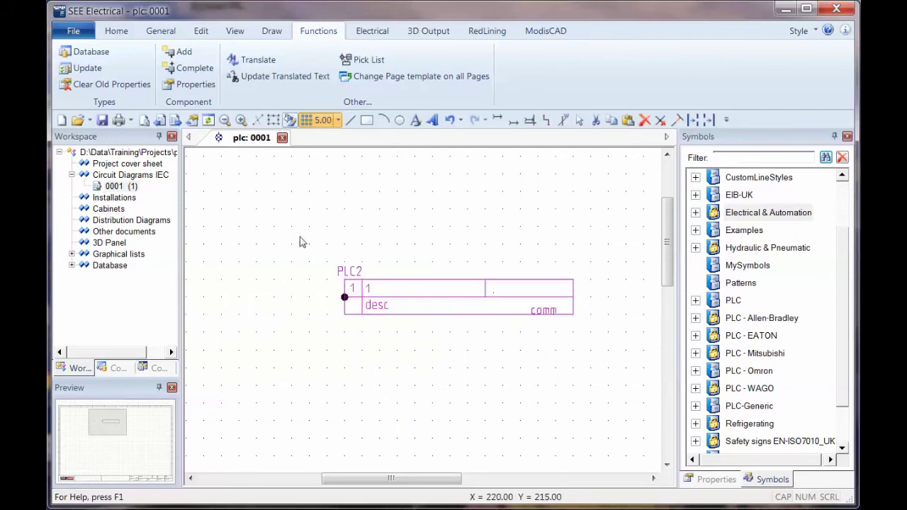
# Define the drawing as a PLC, Signal block.
pyautogui.rightClick(454, 244)
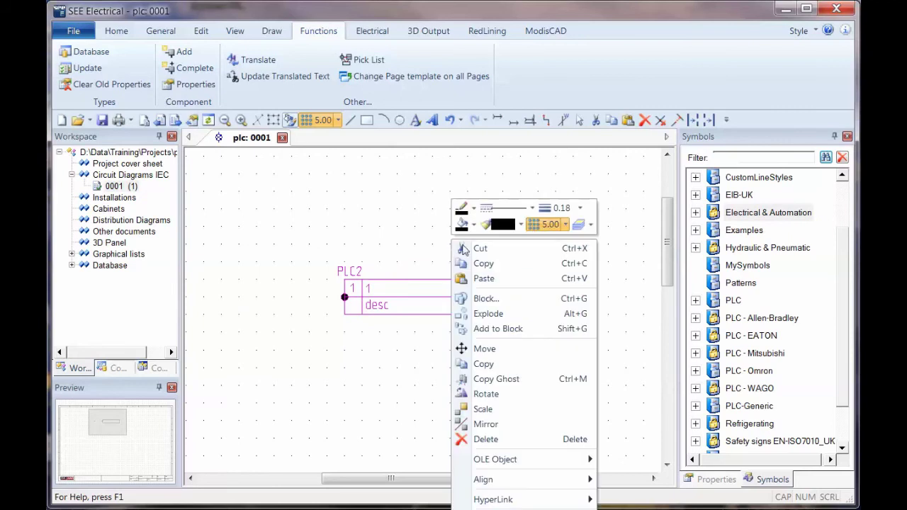
pyautogui.click(493, 301)
pyautogui.click(500, 315)
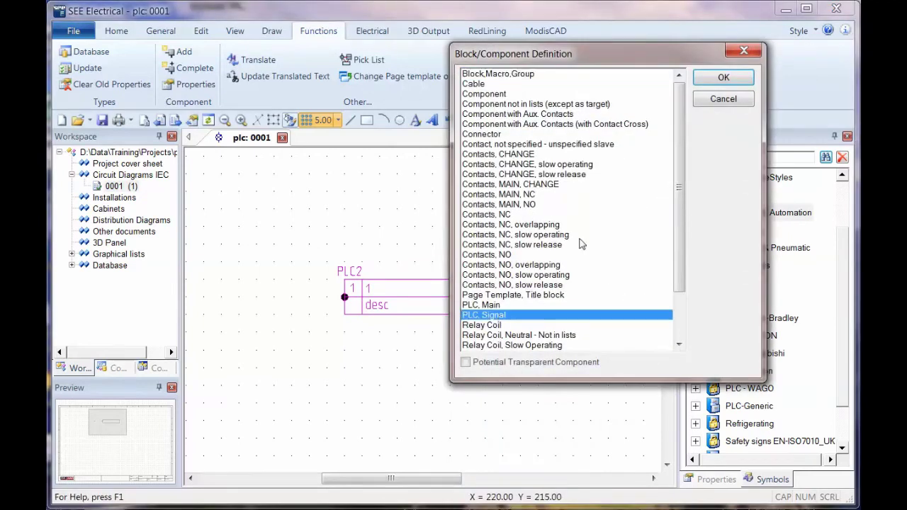
pyautogui.click(717, 79)
# Hide Product and PLC comment, and clear the desc and comm values.
pyautogui.moveTo(559, 20); pyautogui.dragTo(481, 73)
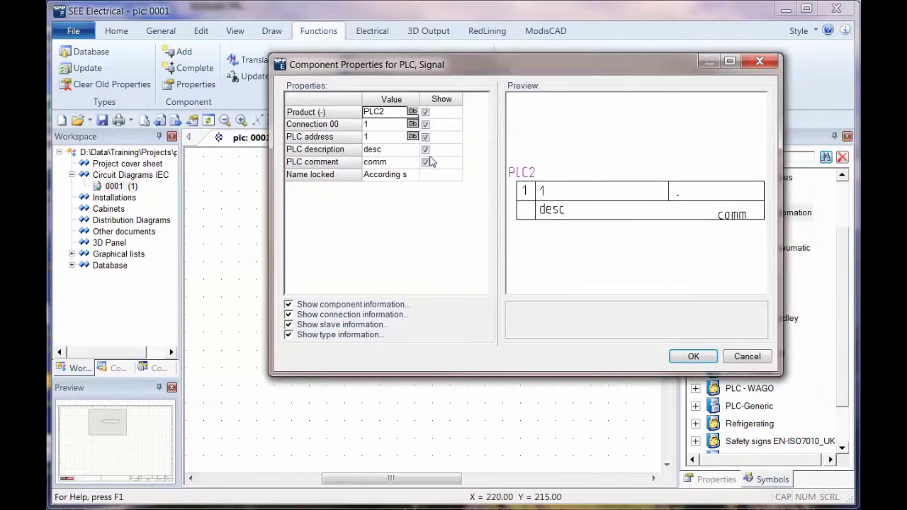
pyautogui.click(426, 162)
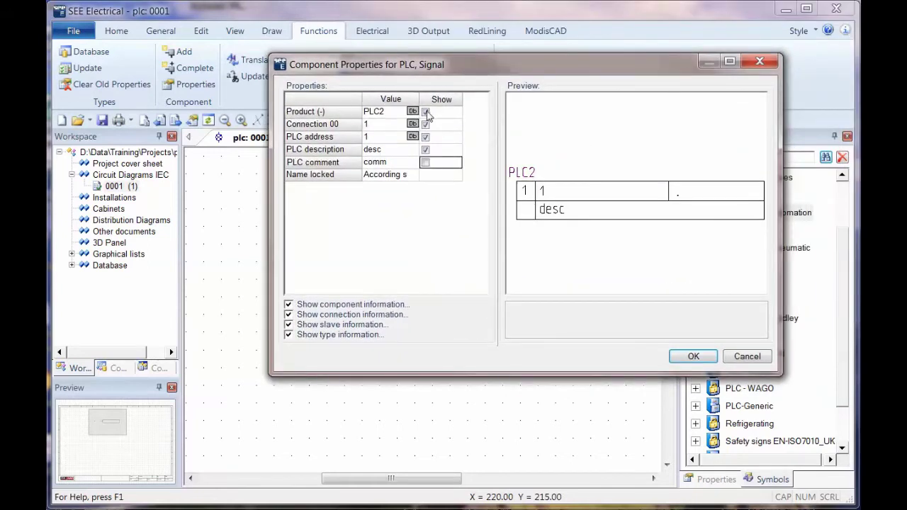
pyautogui.click(425, 112)
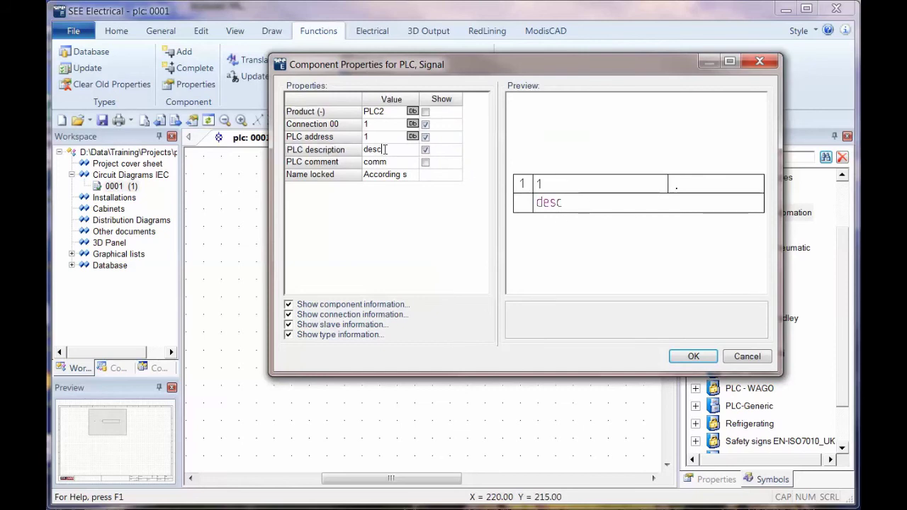
pyautogui.moveTo(385, 150); pyautogui.dragTo(339, 156)
pyautogui.press('BackSpace')
pyautogui.click(388, 162)
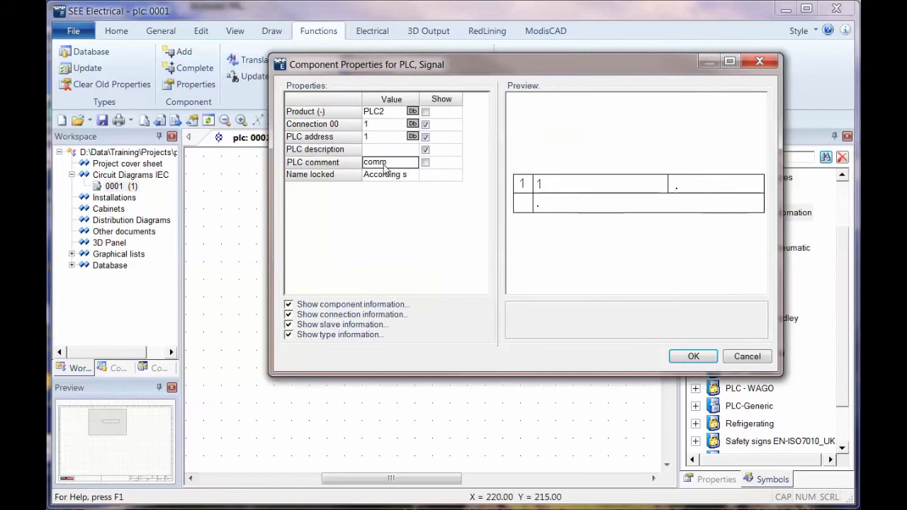
pyautogui.moveTo(389, 163); pyautogui.dragTo(361, 161)
pyautogui.press('BackSpace')
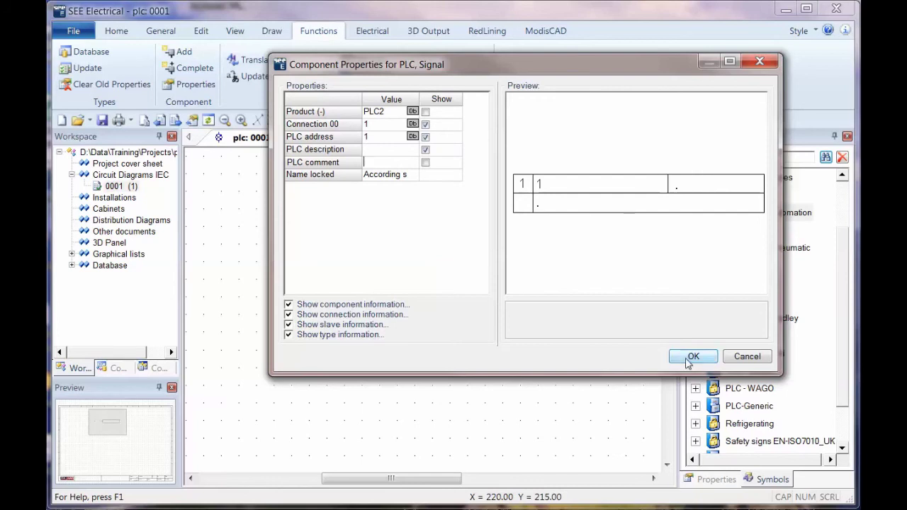
pyautogui.click(691, 358)
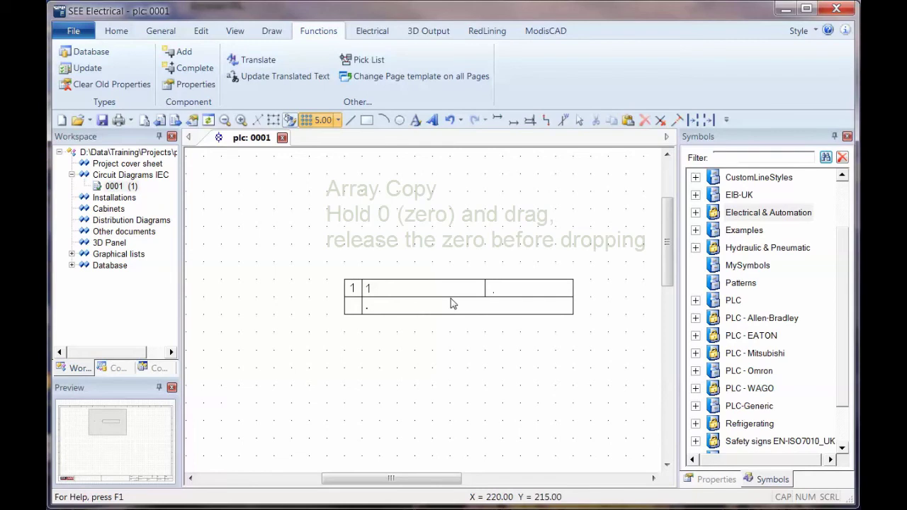
# Drag an array copy of the PLC signal block downward below the original.
pyautogui.moveTo(451, 302); pyautogui.dragTo(451, 341)
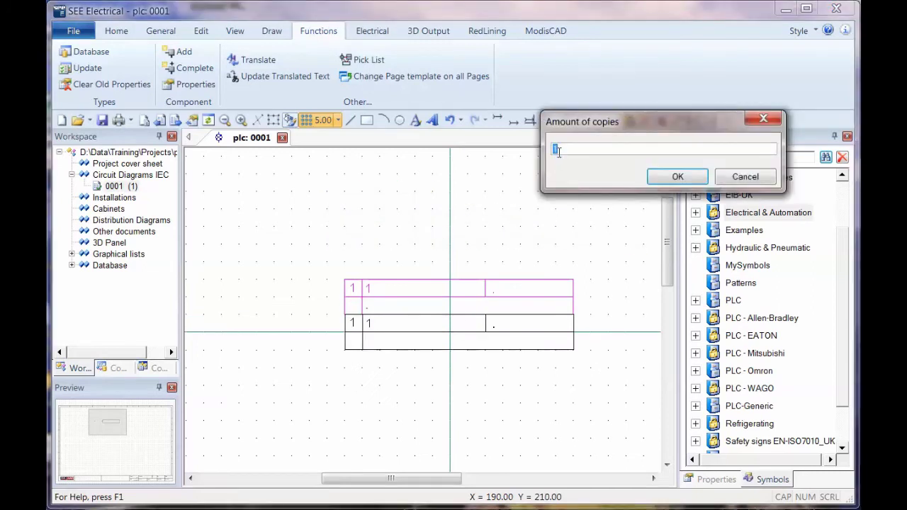
# Confirm seven copies and give the first copy connection and PLC address 2.
pyautogui.write('7')
pyautogui.click(670, 176)
pyautogui.click(378, 126)
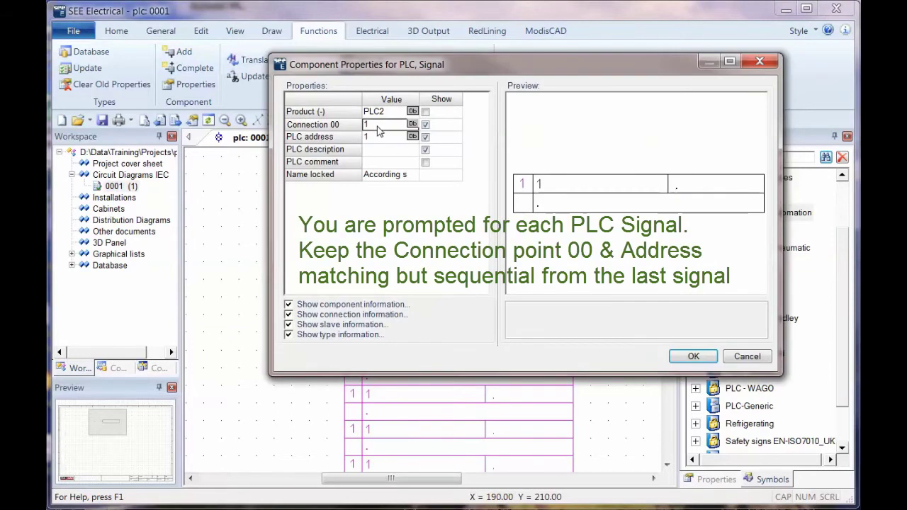
pyautogui.press('BackSpace')
pyautogui.write('2')
pyautogui.press('Tab')
pyautogui.write('2')
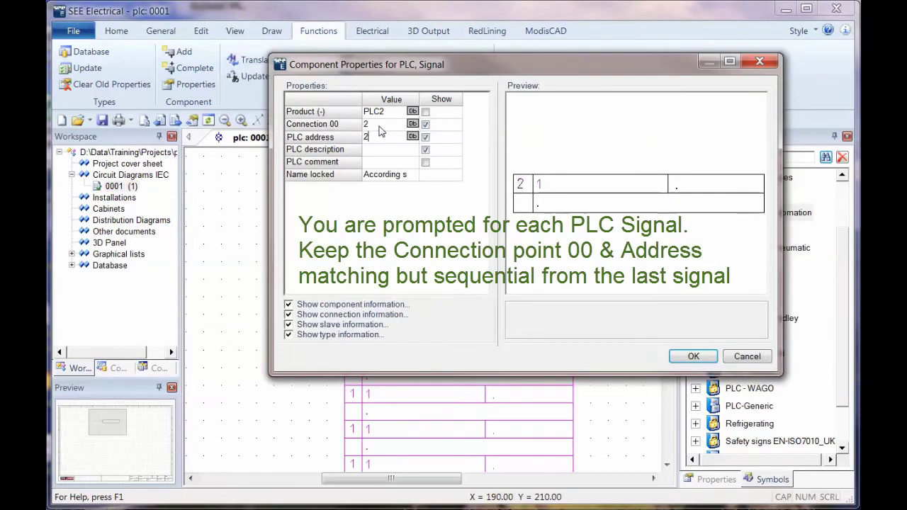
pyautogui.press('Tab')
pyautogui.press('Return')
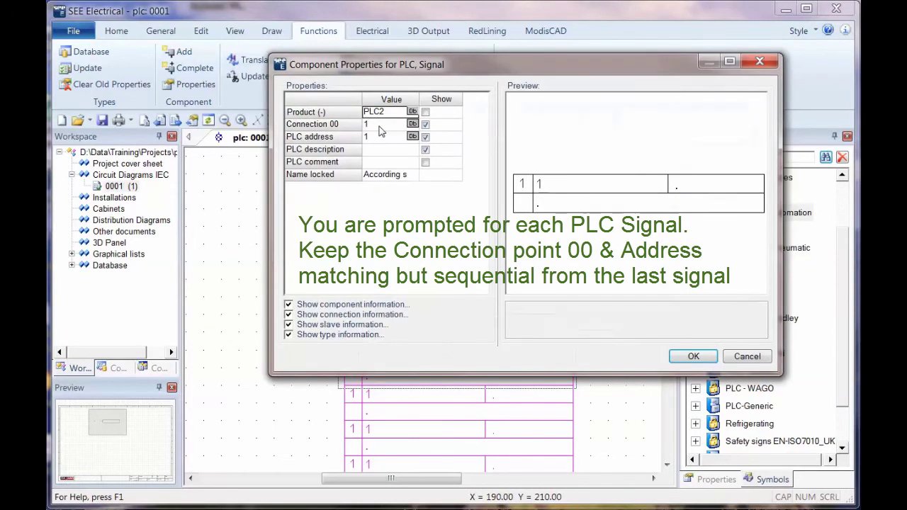
# Number the next two copies with connection and PLC address 3 and 4.
pyautogui.click(379, 126)
pyautogui.press('BackSpace')
pyautogui.write('3')
pyautogui.press('Tab')
pyautogui.write('3')
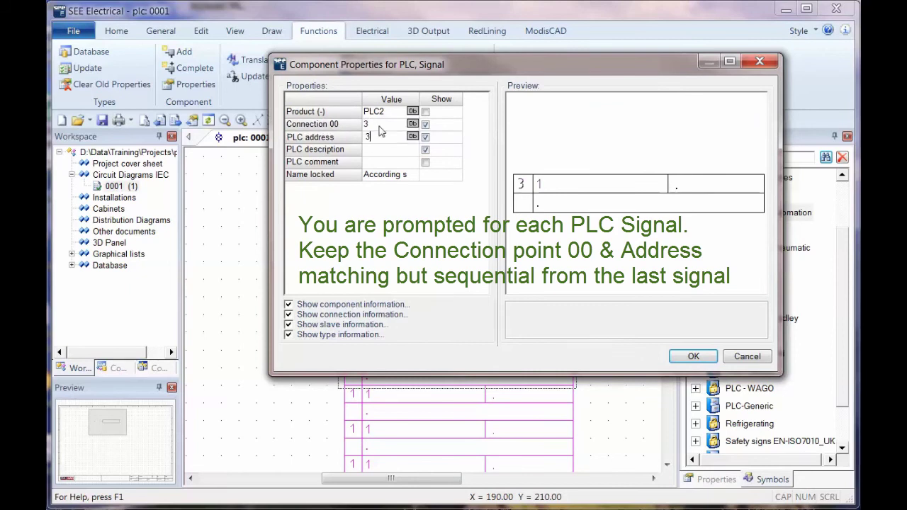
pyautogui.press('Return')
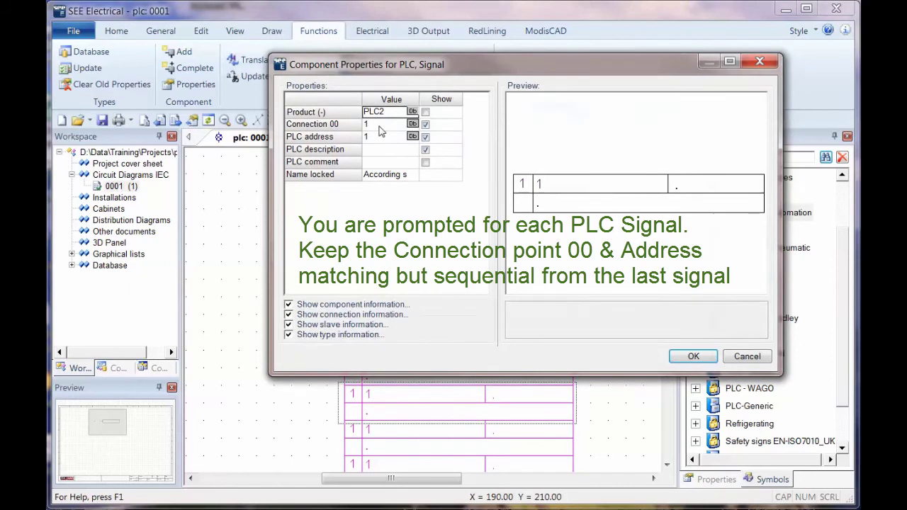
pyautogui.click(378, 126)
pyautogui.press('BackSpace')
pyautogui.write('4')
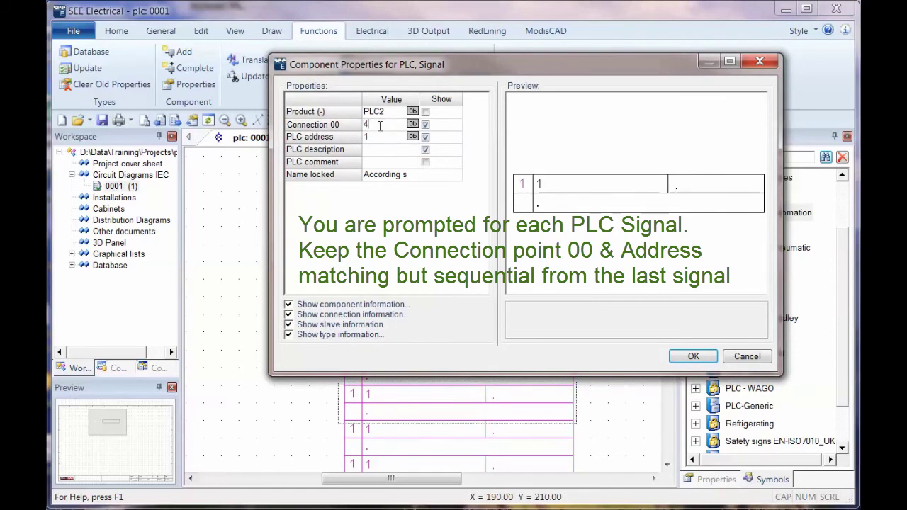
pyautogui.press('Tab')
pyautogui.write('4')
pyautogui.press('Tab')
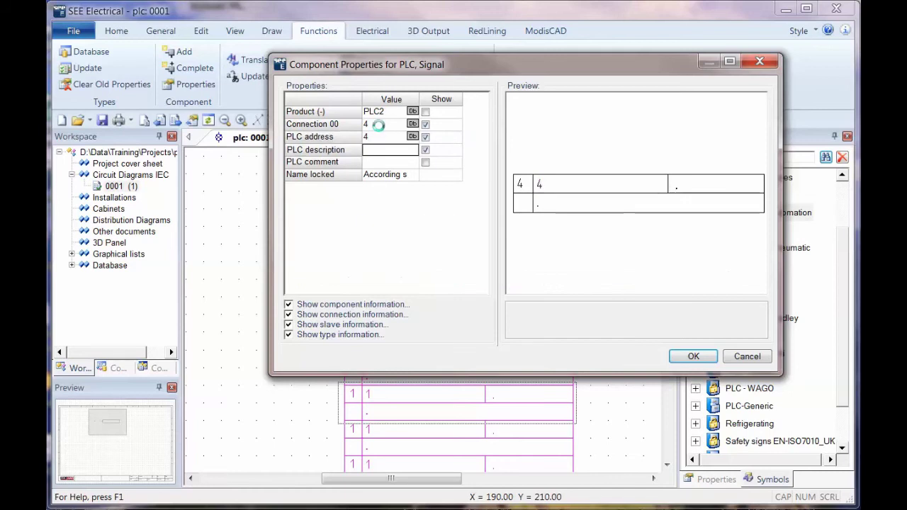
pyautogui.press('Return')
# Number the following two copies with connection and PLC address 5 and 6.
pyautogui.press('Down')
pyautogui.write('5')
pyautogui.press('Tab')
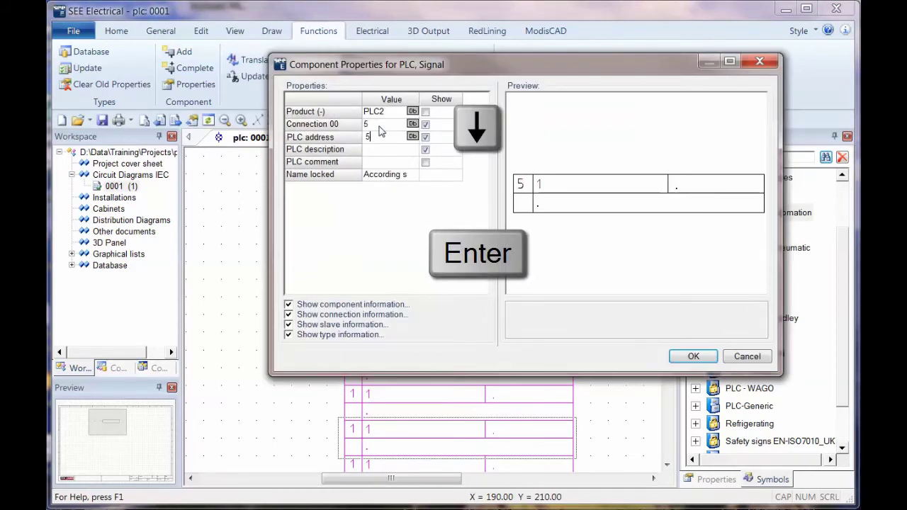
pyautogui.write('5')
pyautogui.press('Tab')
pyautogui.press('Return')
pyautogui.press('Down')
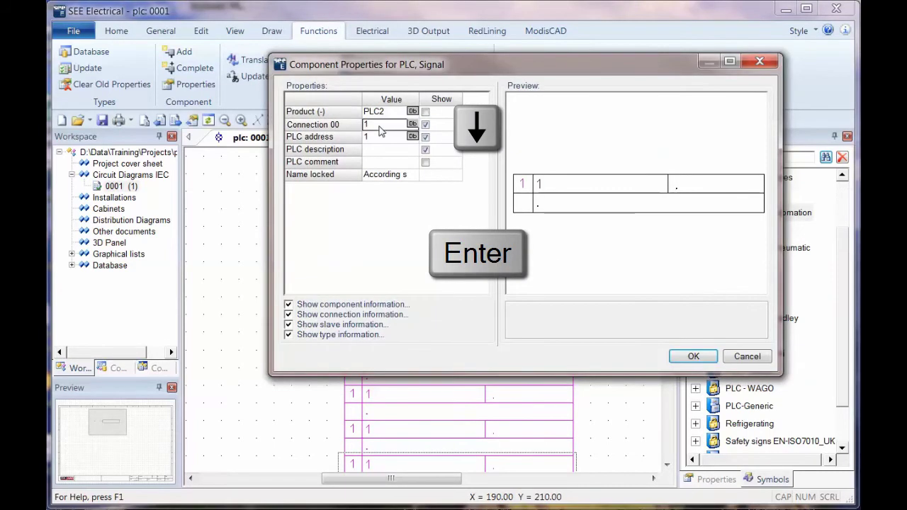
pyautogui.write('6')
pyautogui.press('Tab')
pyautogui.write('6')
pyautogui.press('Tab')
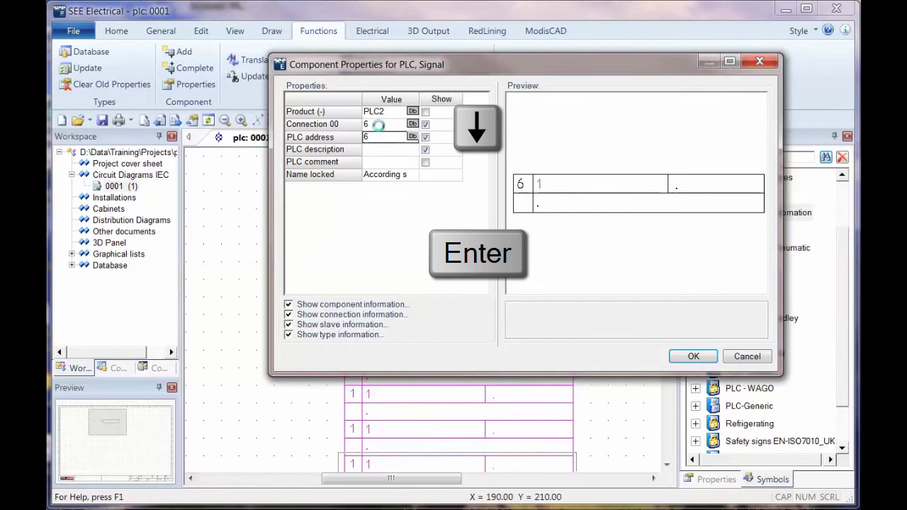
pyautogui.press('Return')
# Number the last two copies with connection and PLC address 7 and 8.
pyautogui.press('Down')
pyautogui.write('7')
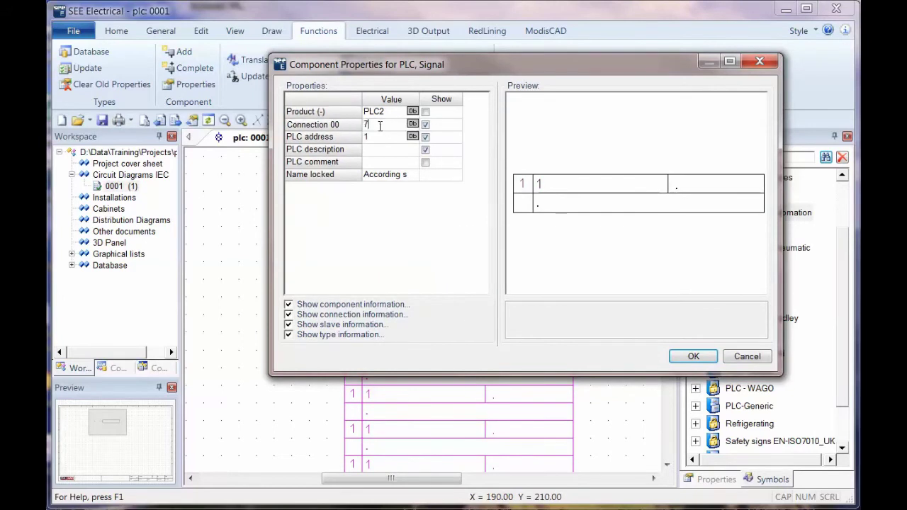
pyautogui.press('Tab')
pyautogui.write('7')
pyautogui.press('Tab')
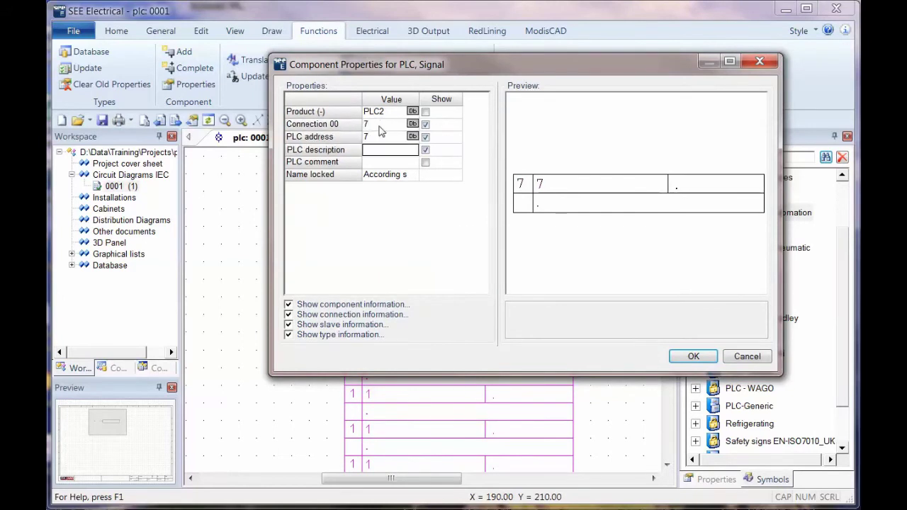
pyautogui.press('Return')
pyautogui.press('Down')
pyautogui.press('Tab')
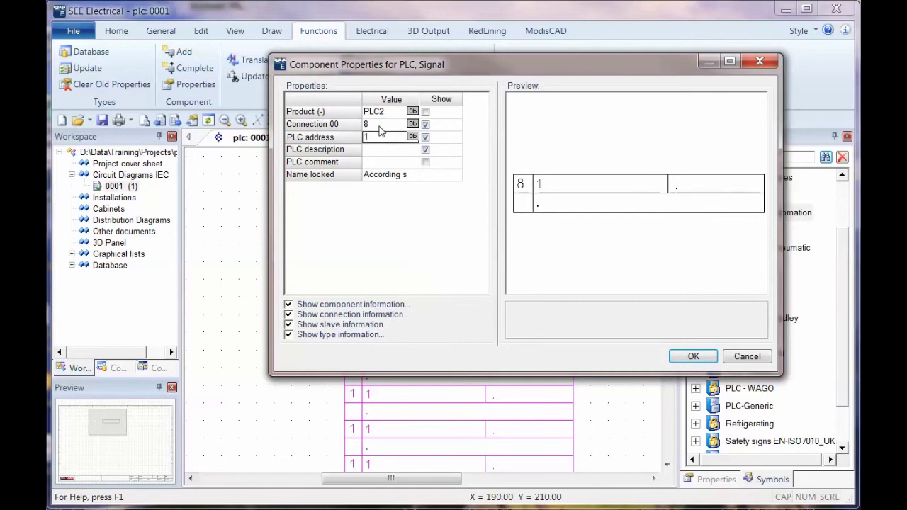
pyautogui.press('Tab')
pyautogui.press('Return')
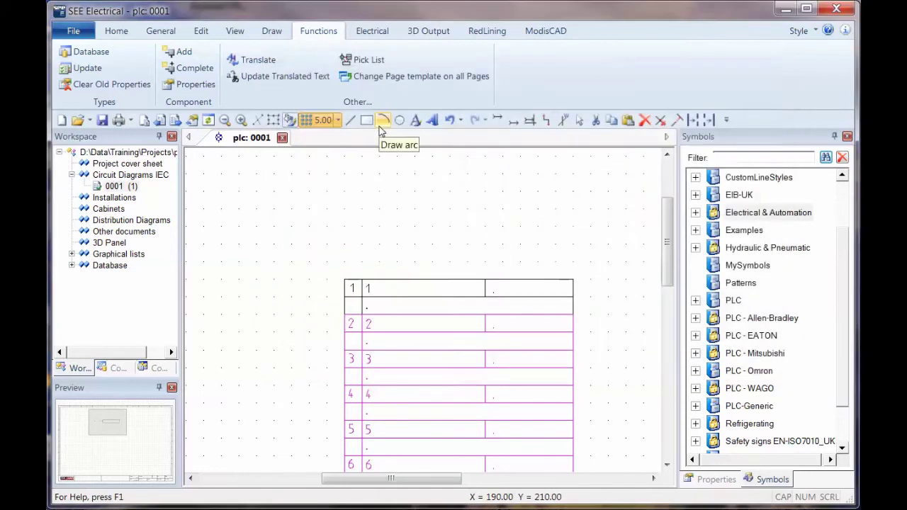
# Draw a rectangle frame around the eight numbered signal rows, leaving a header area above row 1.
pyautogui.click(305, 307)
pyautogui.scroll(-1, 457, 310)
pyautogui.scroll(-1, 460, 311)
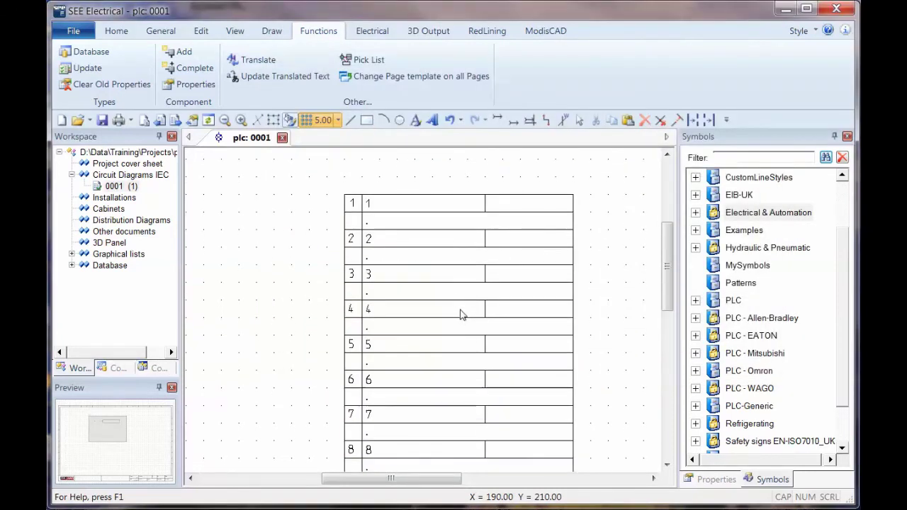
pyautogui.keyDown('ctrl'); pyautogui.scroll(-2, 425, 316); pyautogui.keyUp('ctrl')
pyautogui.keyDown('ctrl'); pyautogui.scroll(2, 424, 315); pyautogui.keyUp('ctrl')
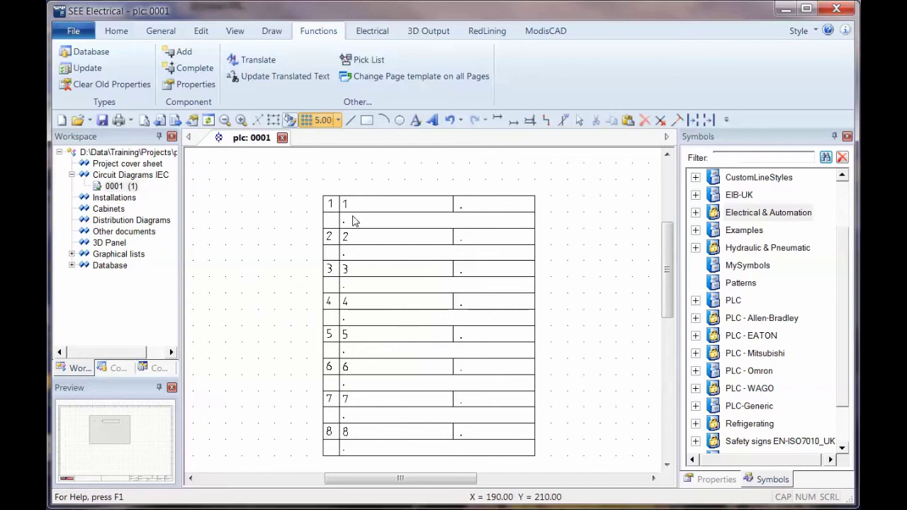
pyautogui.keyDown('ctrl'); pyautogui.scroll(-1, 425, 314); pyautogui.keyUp('ctrl')
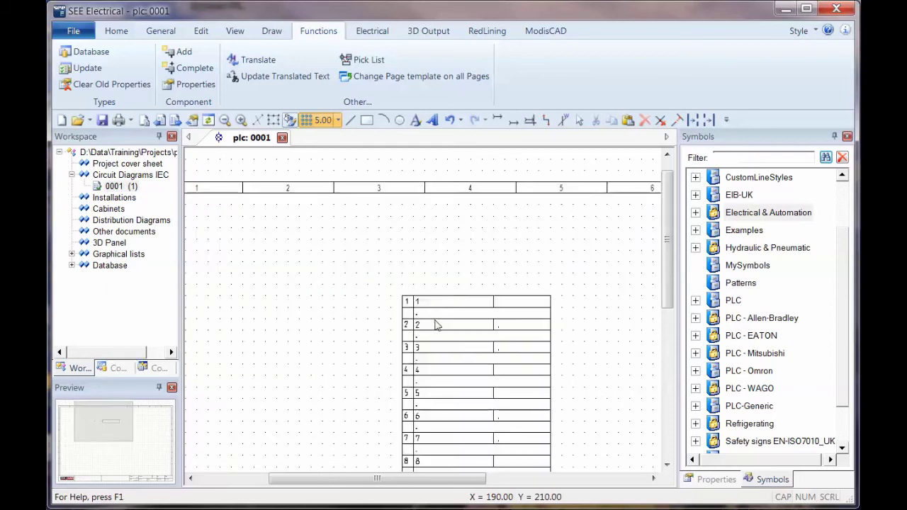
pyautogui.scroll(-1, 435, 324)
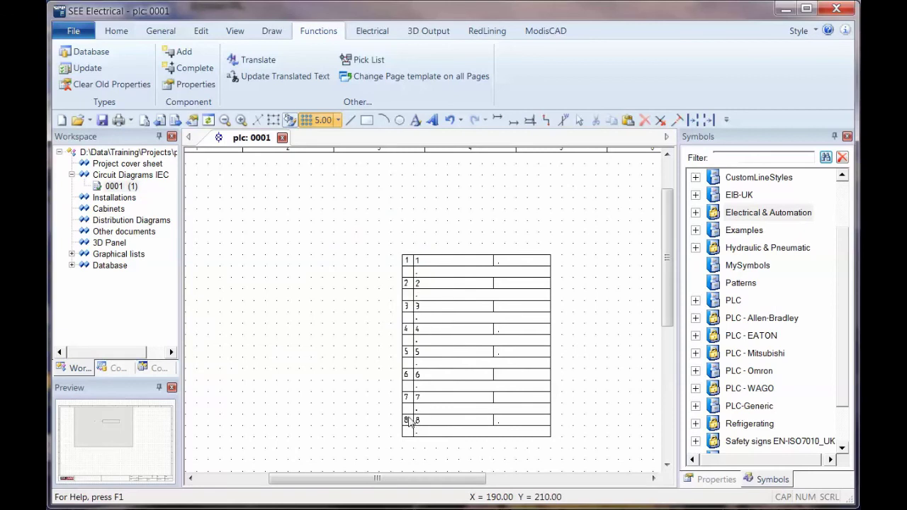
pyautogui.click(366, 120)
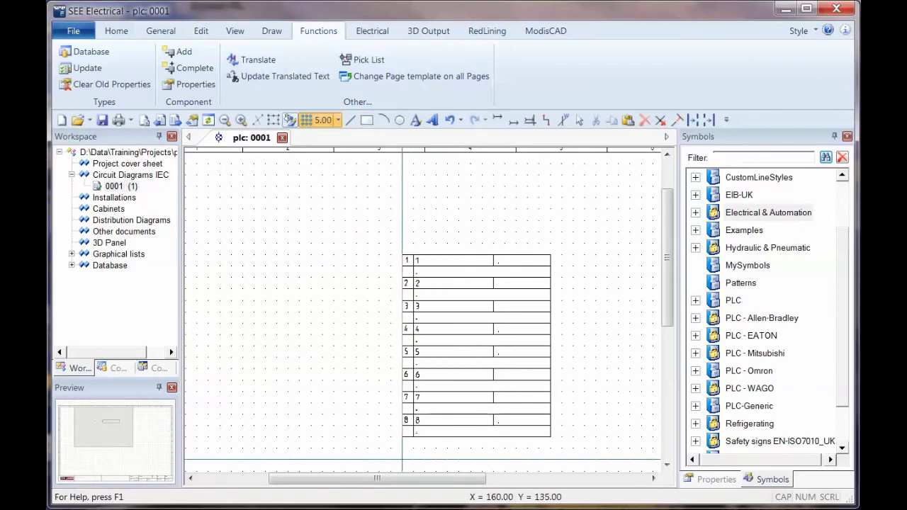
pyautogui.click(401, 459)
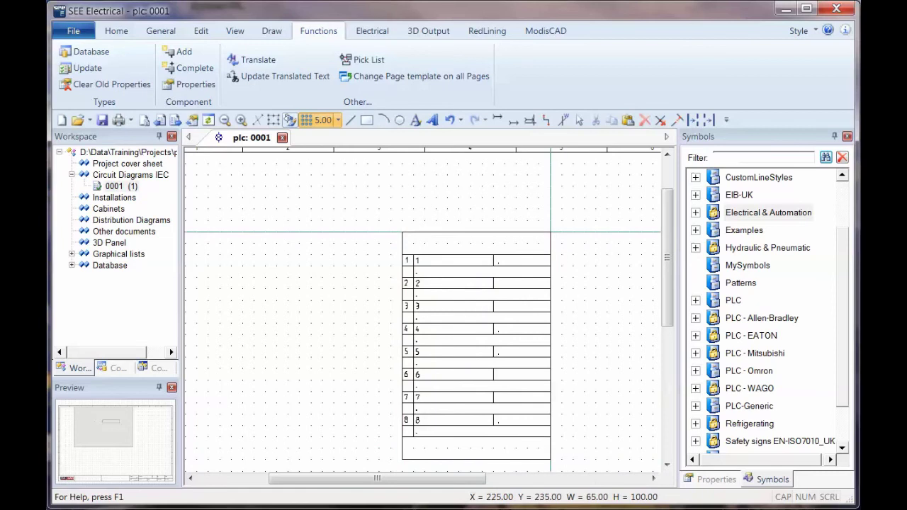
pyautogui.click(551, 232)
pyautogui.scroll(3, 415, 323)
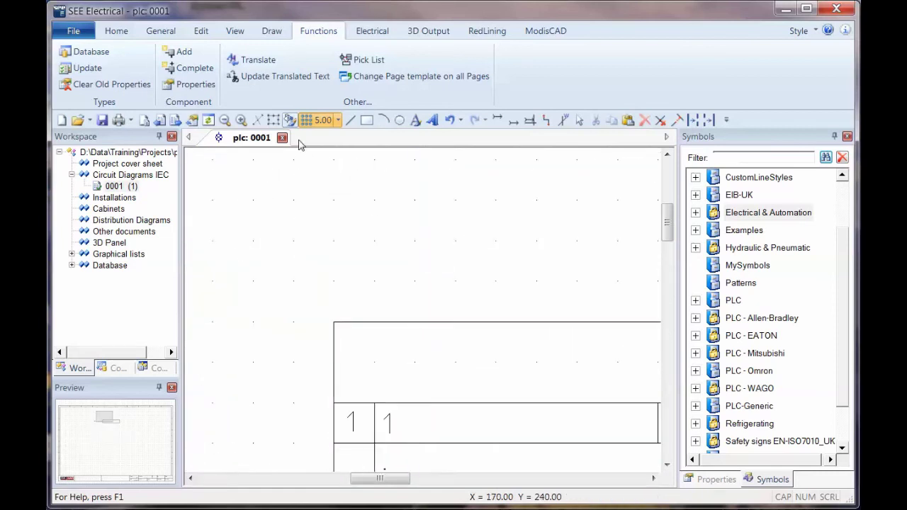
# Set the grid to 1.25 and place the text 'PLC' with the Product (-) attribute in the header.
pyautogui.click(338, 120)
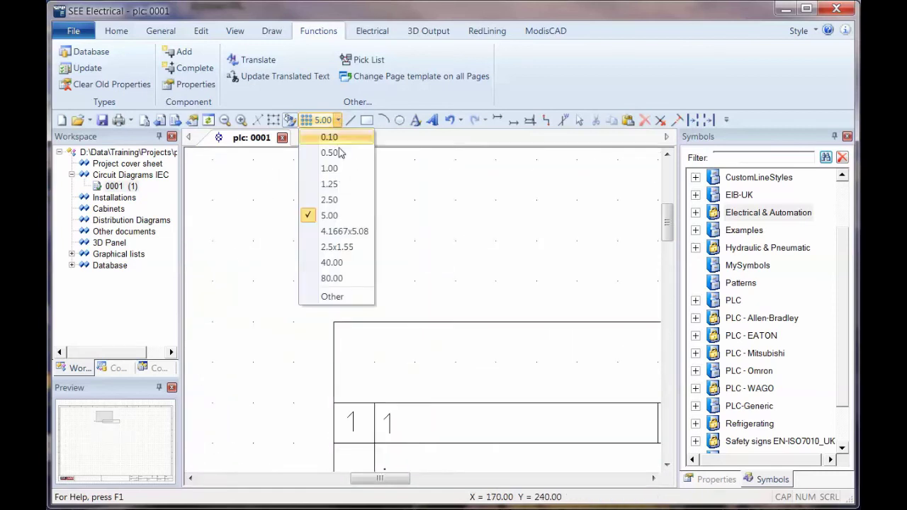
pyautogui.click(330, 185)
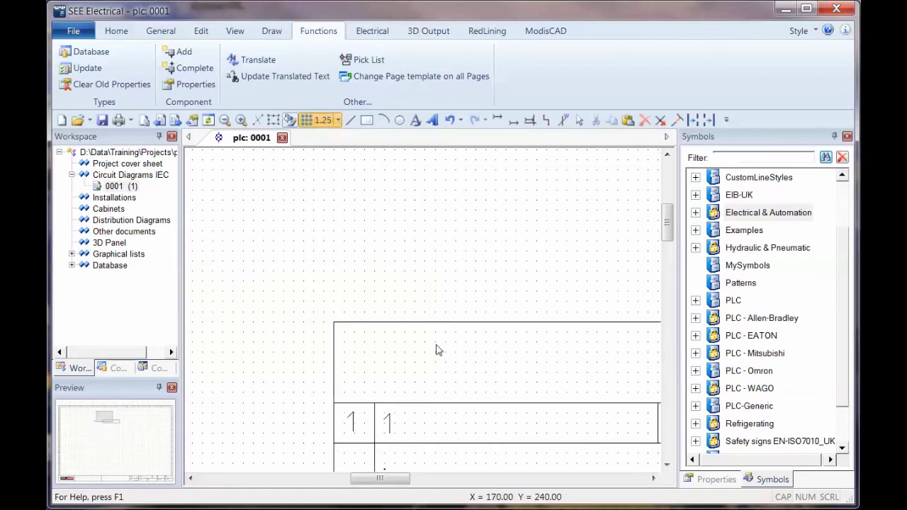
pyautogui.click(416, 120)
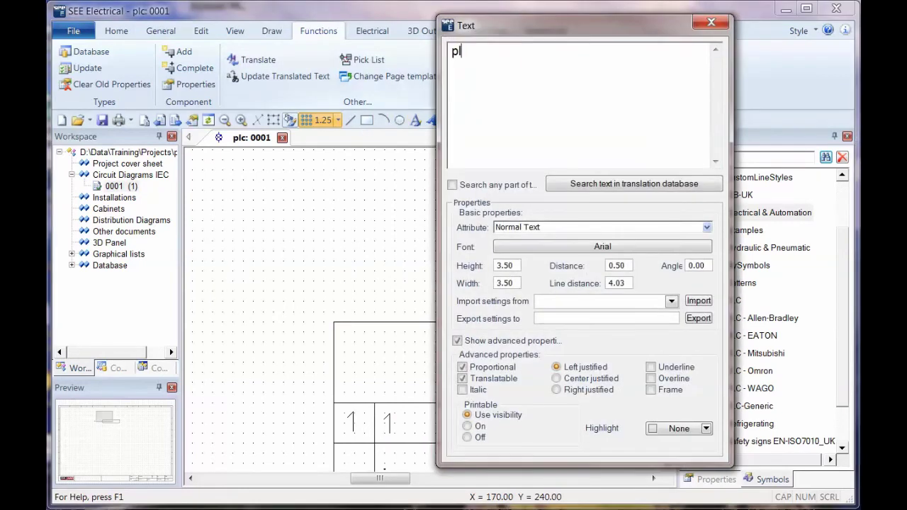
pyautogui.write('pl')
pyautogui.hotkey('ctrl', 'a')
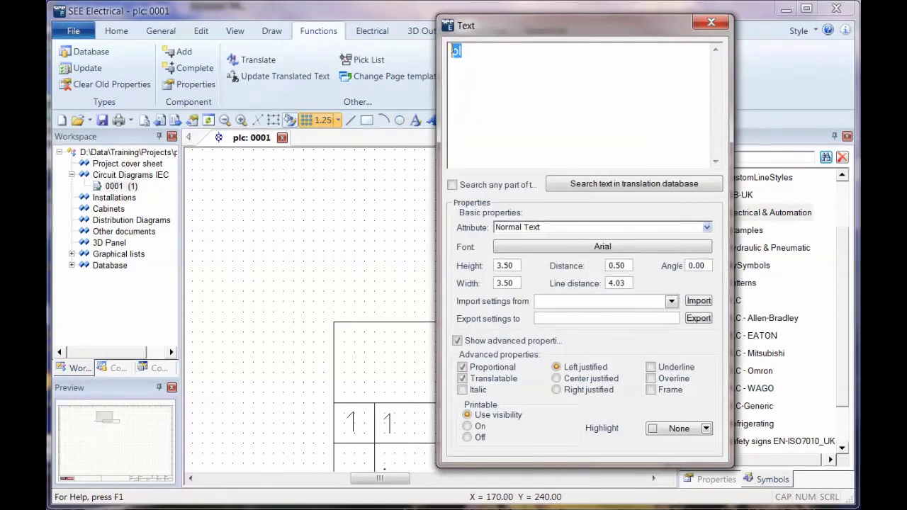
pyautogui.write('PLC')
pyautogui.click(605, 227)
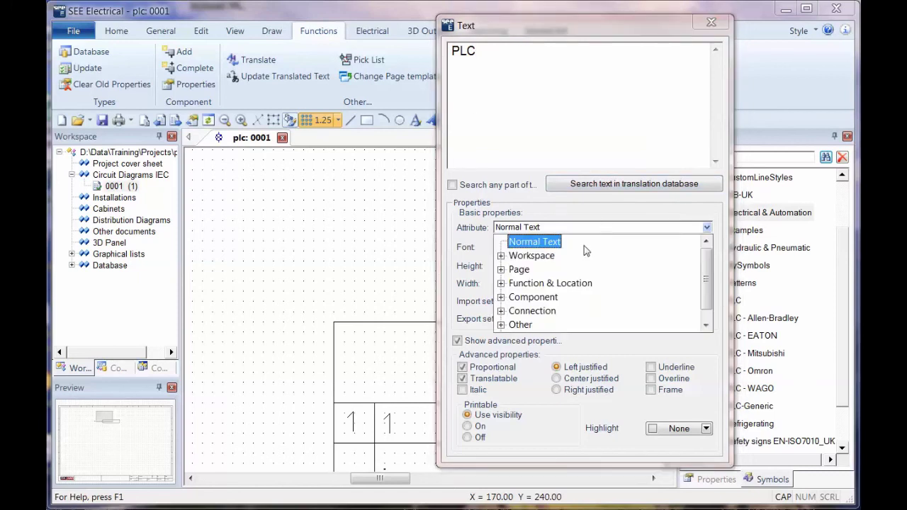
pyautogui.click(502, 297)
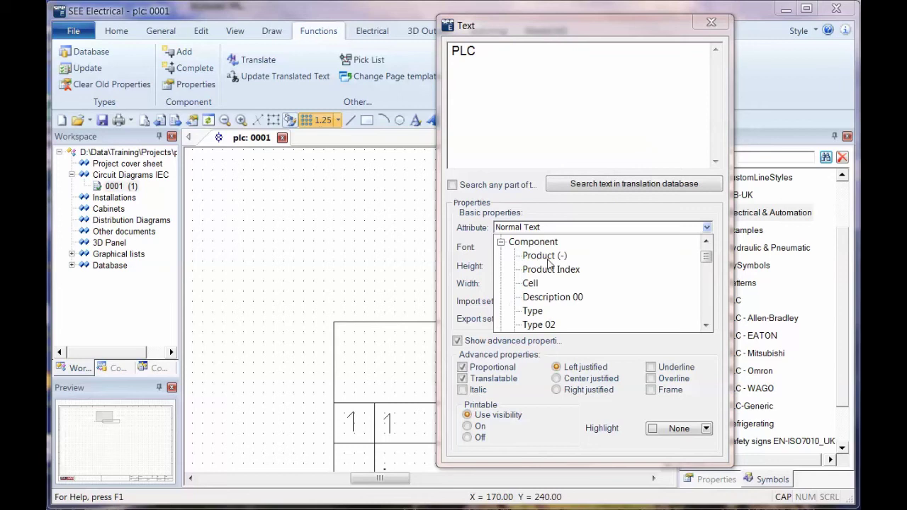
pyautogui.click(551, 260)
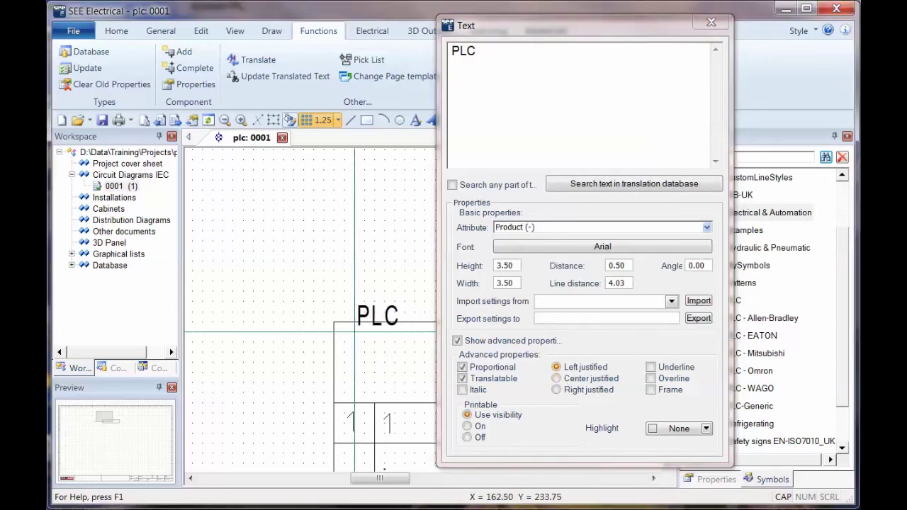
pyautogui.click(344, 362)
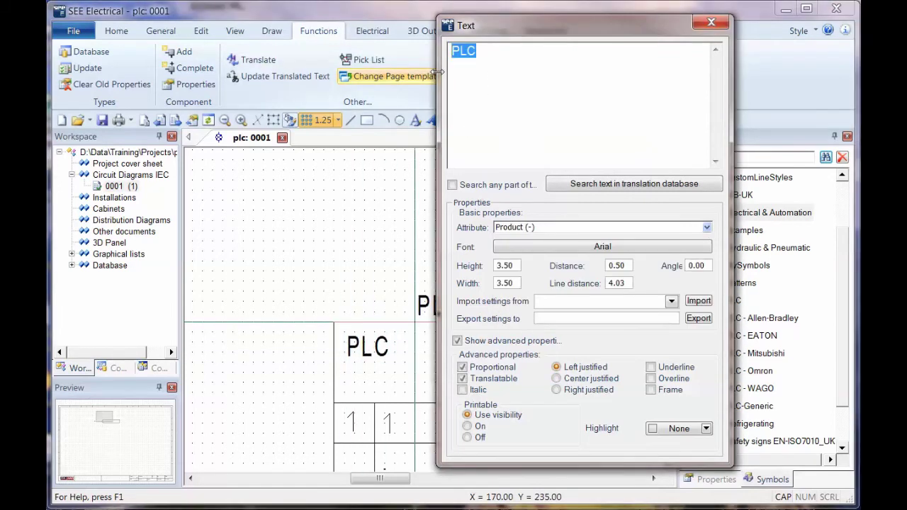
# Place '8 INPUT PLC' with the Description 00 attribute below the PLC label.
pyautogui.write('8 INPO')
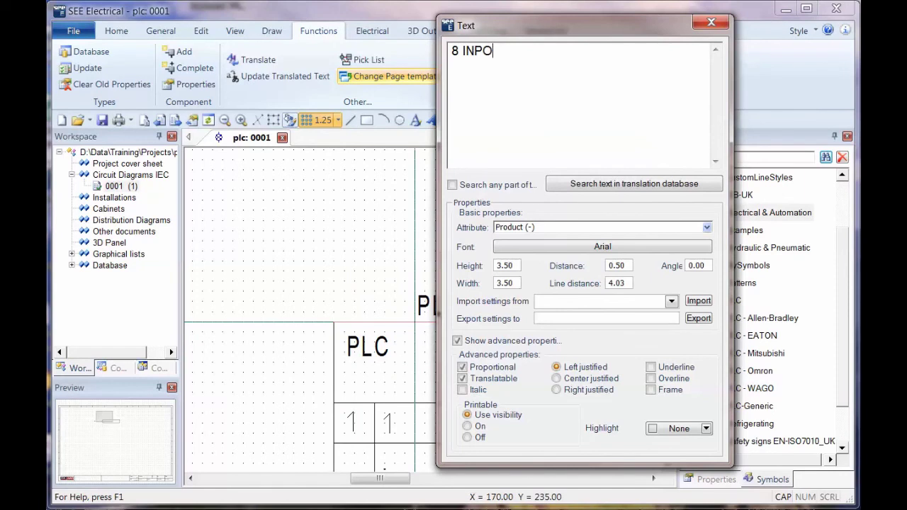
pyautogui.press('BackSpace')
pyautogui.click(572, 227)
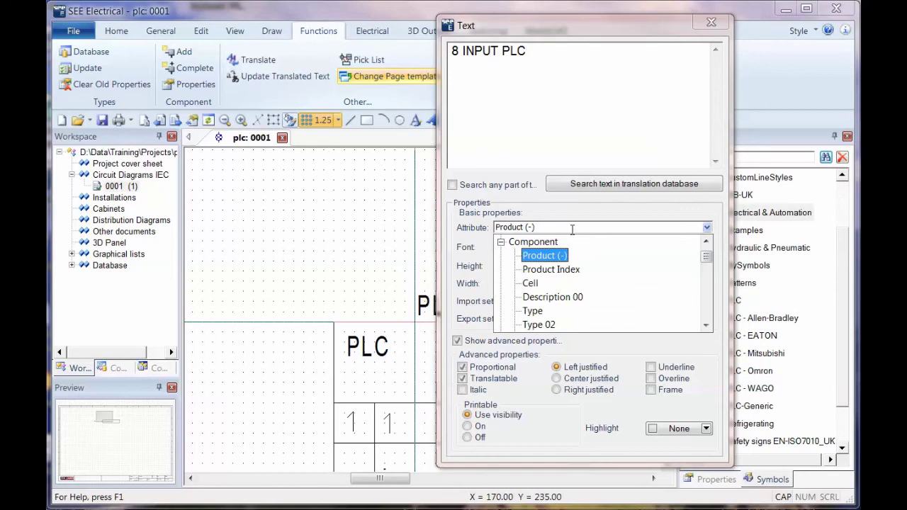
pyautogui.click(553, 297)
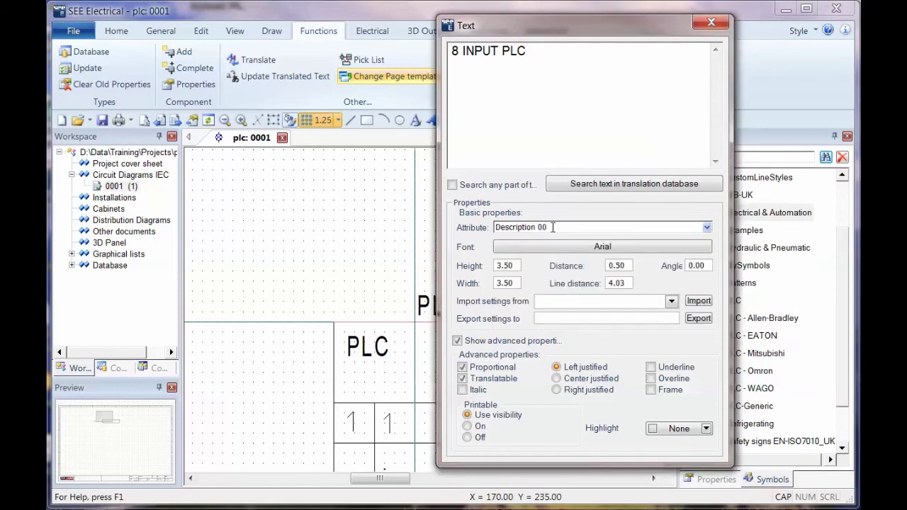
pyautogui.click(376, 268)
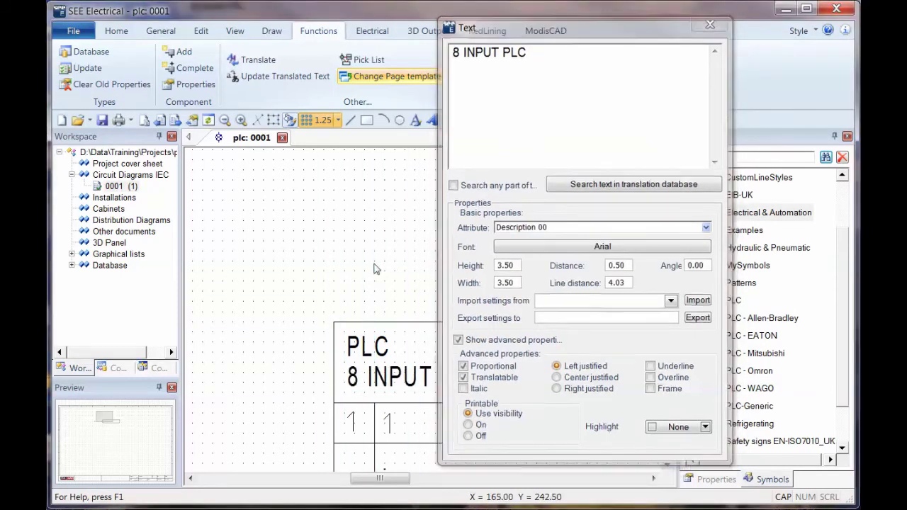
pyautogui.press('Escape')
# Set the snap grid back to 5.00.
pyautogui.keyDown('ctrl'); pyautogui.scroll(-2, 474, 345); pyautogui.keyUp('ctrl')
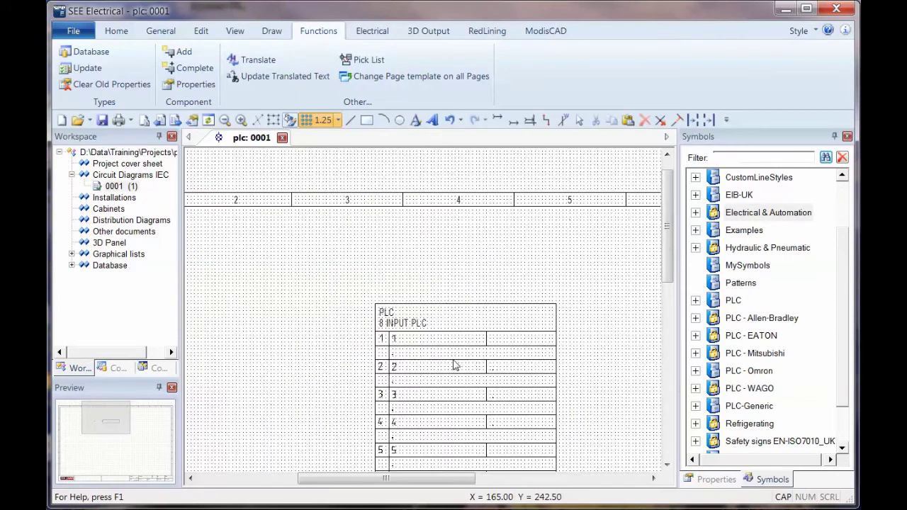
pyautogui.scroll(-5, 454, 354)
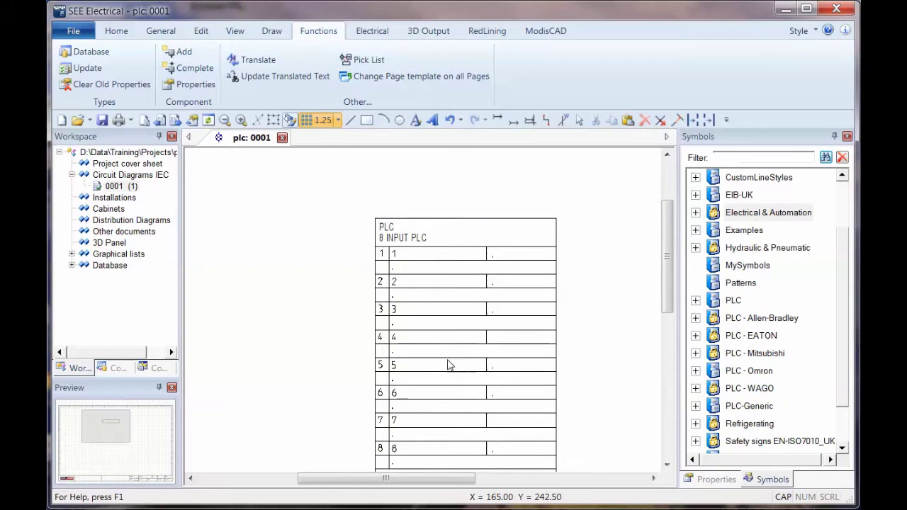
pyautogui.click(333, 120)
pyautogui.click(329, 216)
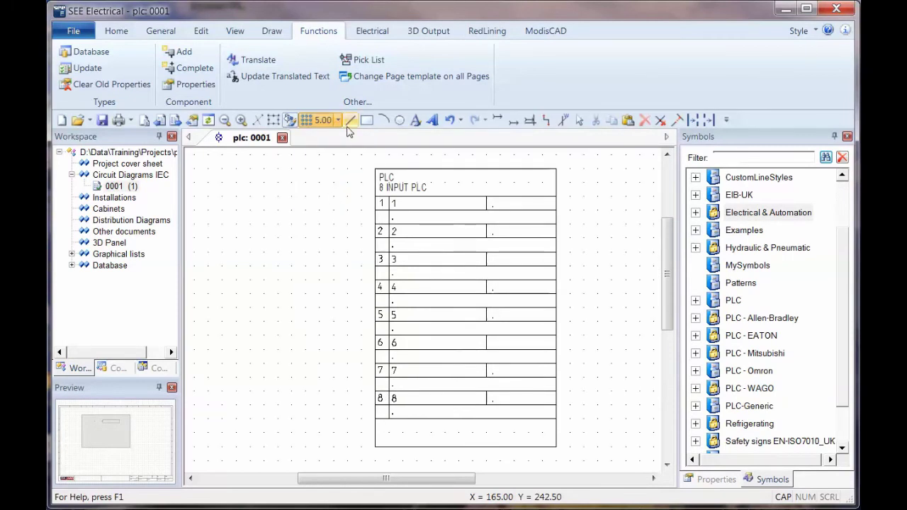
# Draw three short vertical leads down from the box's bottom edge, then window-select the whole box.
pyautogui.click(416, 448)
pyautogui.click(472, 461)
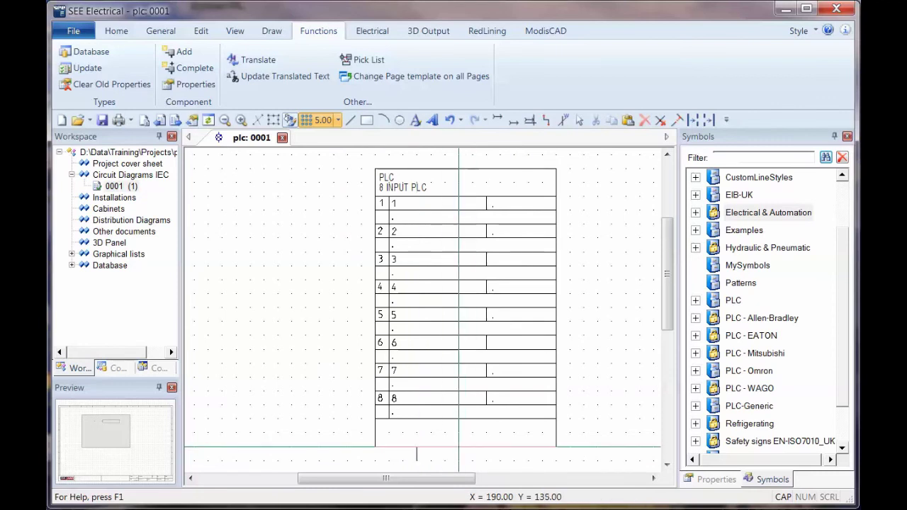
pyautogui.click(459, 448)
pyautogui.click(459, 460)
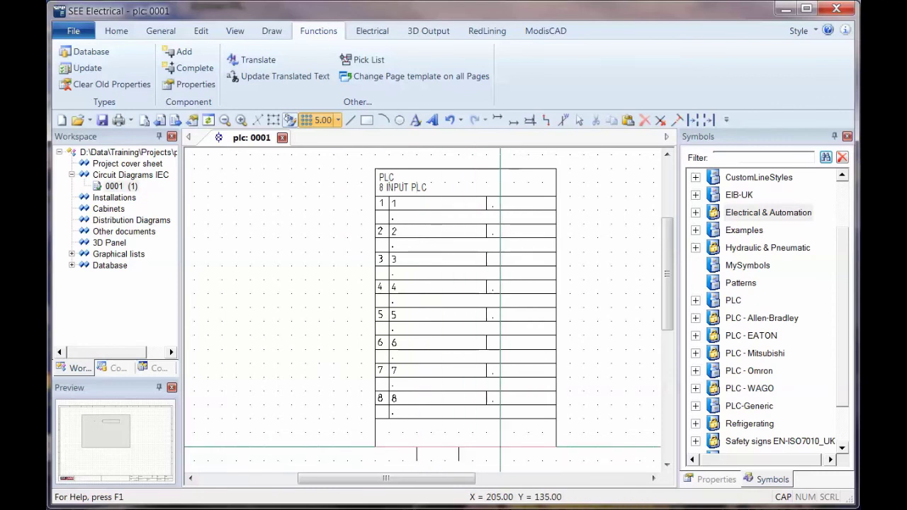
pyautogui.click(500, 448)
pyautogui.click(500, 460)
pyautogui.scroll(-2, 424, 308)
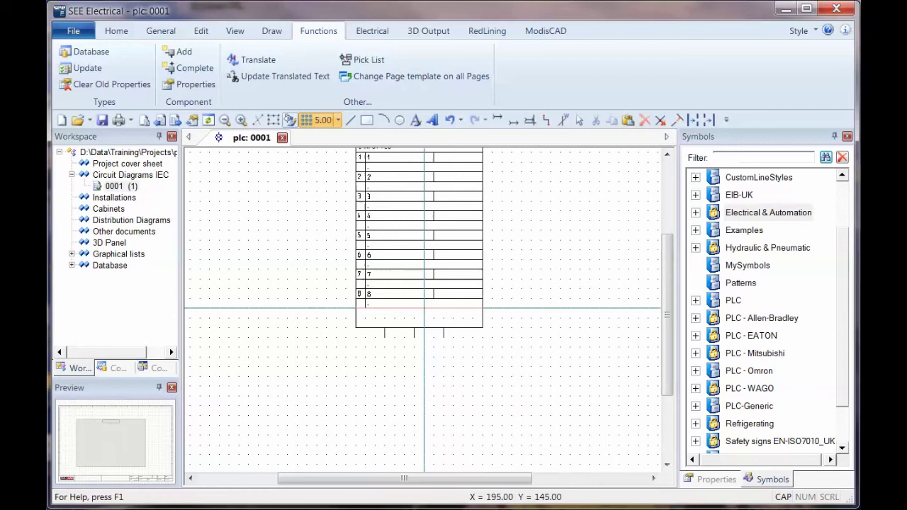
pyautogui.scroll(3, 464, 288)
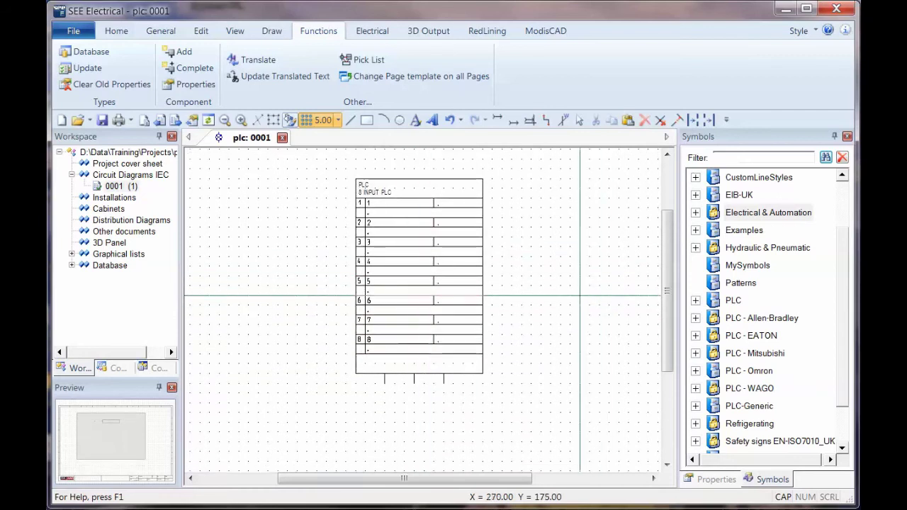
pyautogui.press('Escape')
pyautogui.moveTo(516, 406); pyautogui.dragTo(325, 159)
pyautogui.rightClick(512, 198)
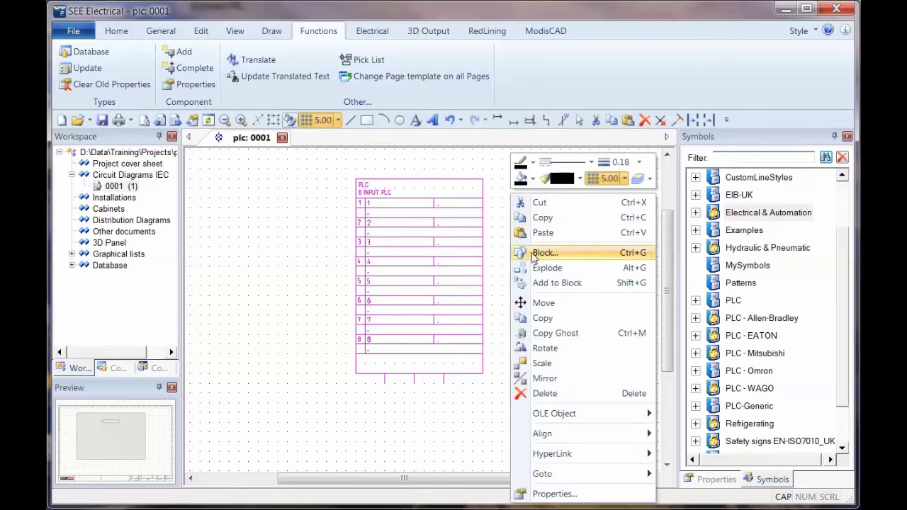
pyautogui.click(537, 252)
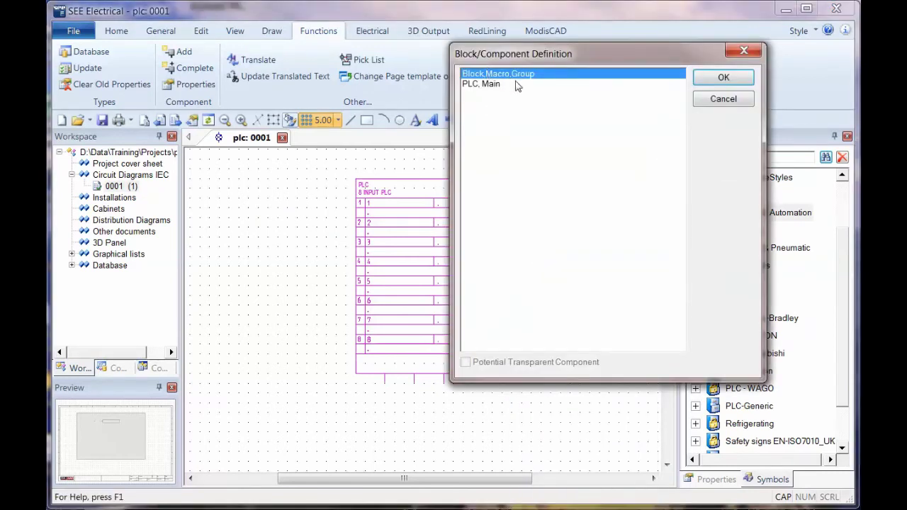
pyautogui.click(492, 85)
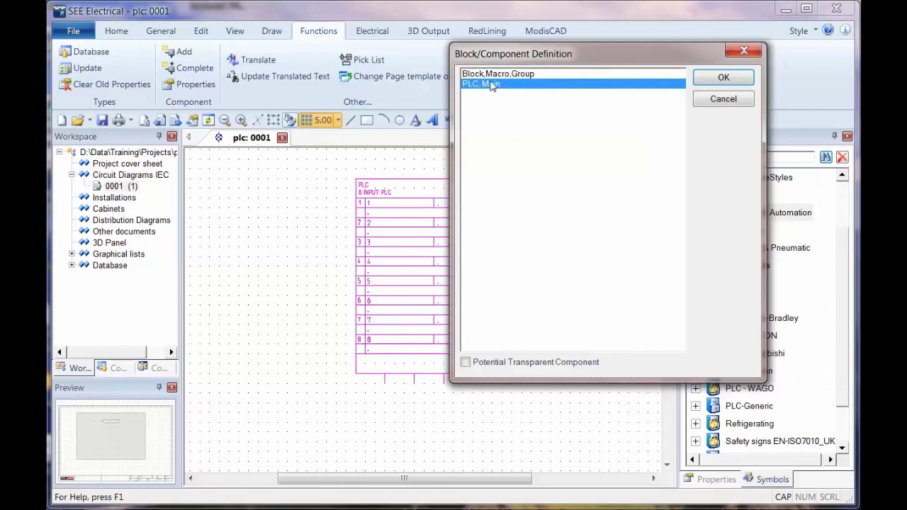
pyautogui.click(724, 78)
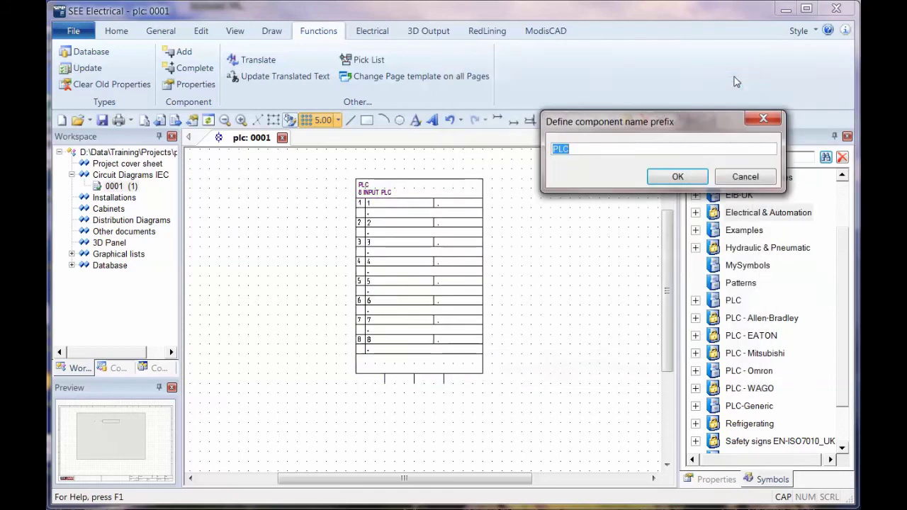
pyautogui.click(678, 178)
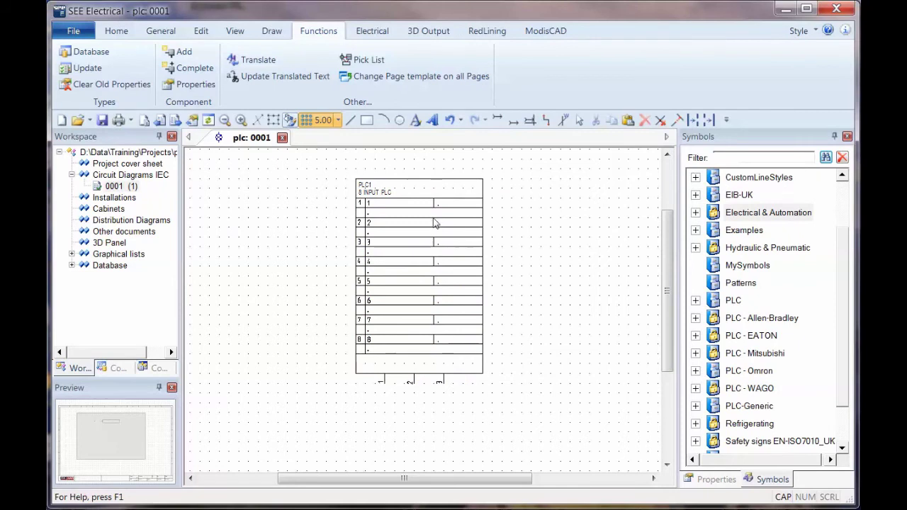
pyautogui.moveTo(400, 284); pyautogui.dragTo(343, 303)
pyautogui.scroll(2, 331, 234)
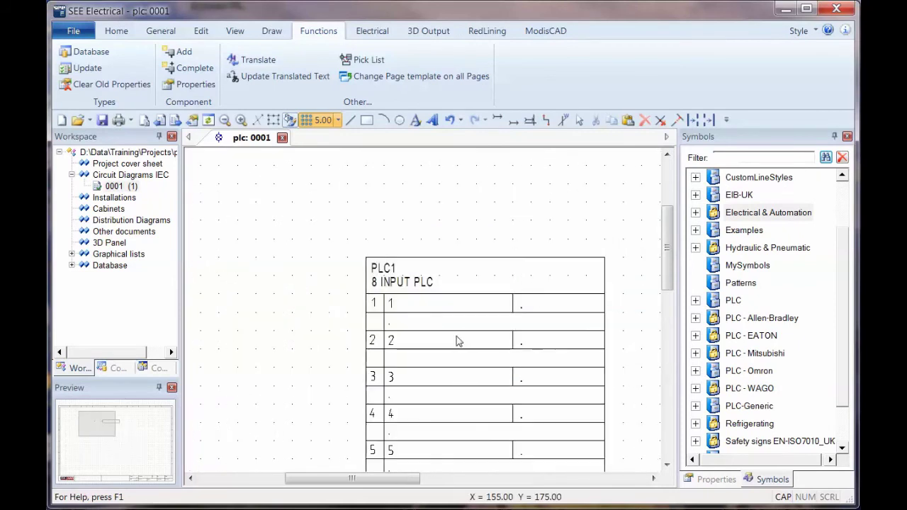
pyautogui.doubleClick(512, 399)
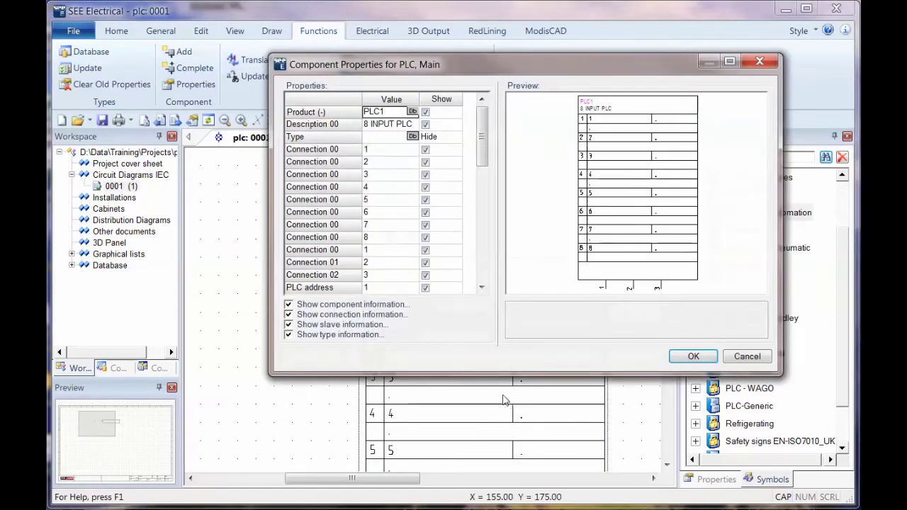
pyautogui.click(374, 150)
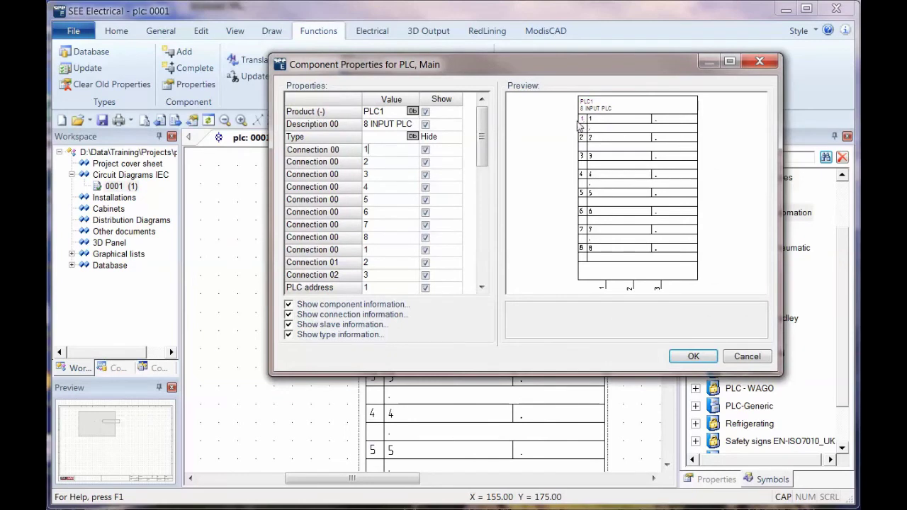
pyautogui.click(384, 163)
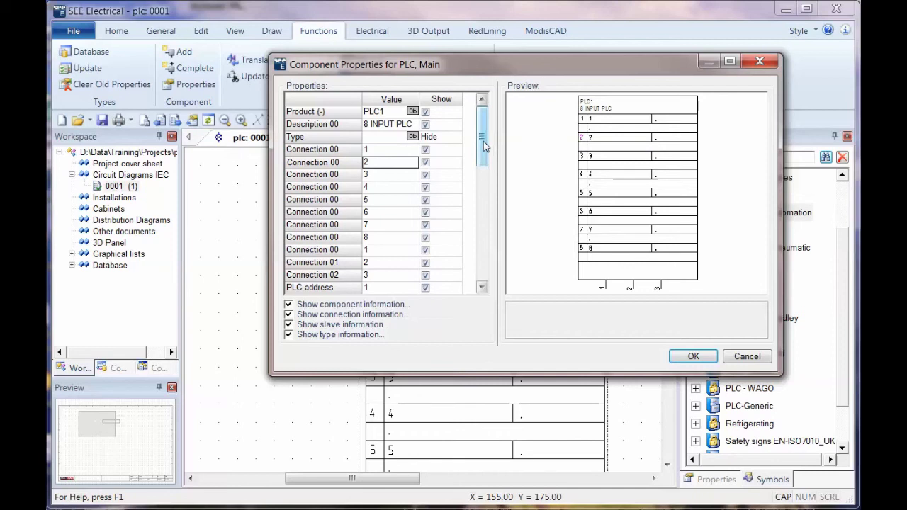
pyautogui.moveTo(483, 141); pyautogui.dragTo(484, 196)
pyautogui.click(376, 138)
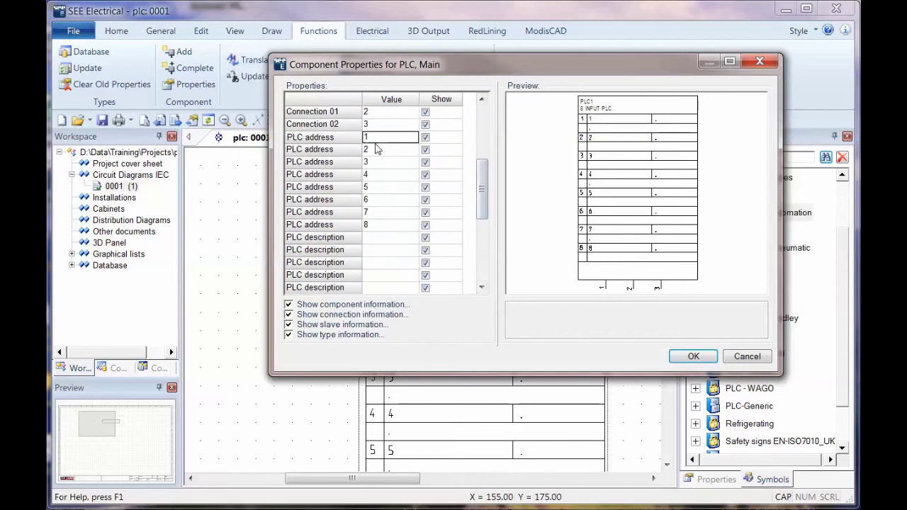
pyautogui.click(376, 150)
pyautogui.click(379, 187)
pyautogui.click(376, 224)
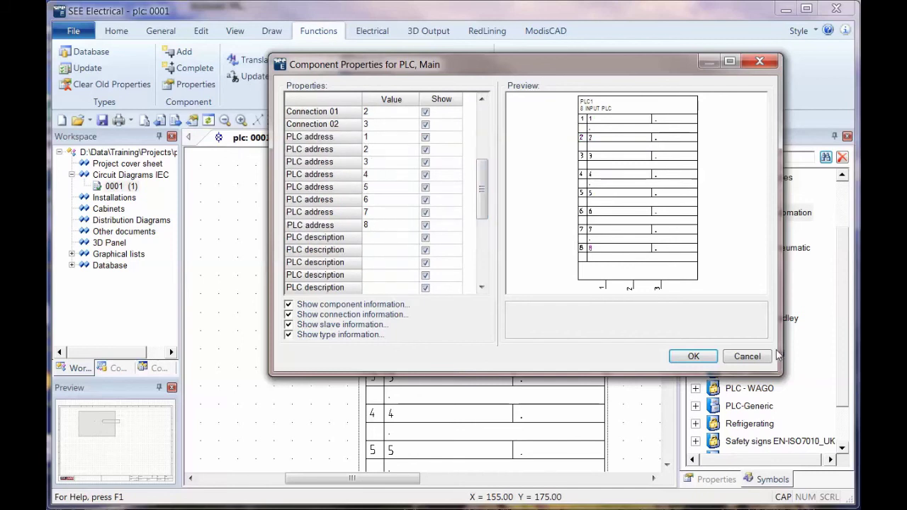
pyautogui.click(751, 361)
pyautogui.scroll(-3, 479, 366)
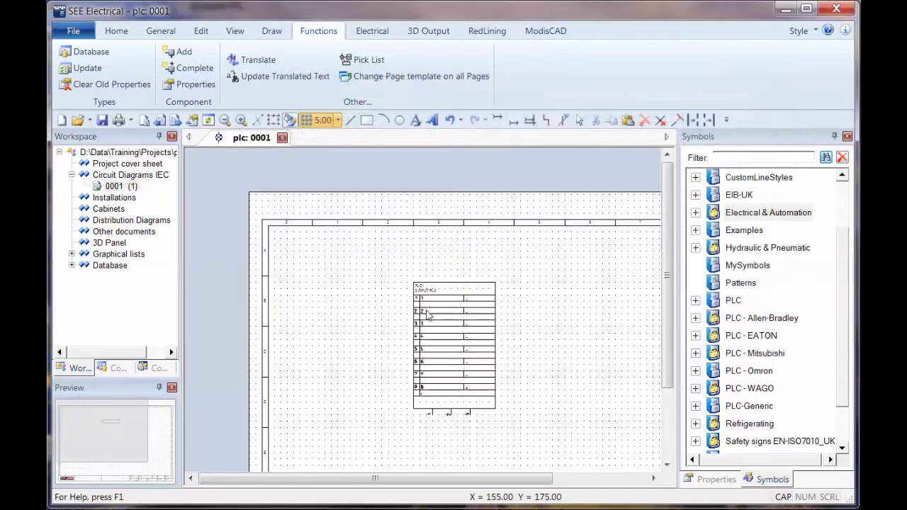
# Add a new page 0002 under Circuit Diagrams IEC.
pyautogui.moveTo(499, 478); pyautogui.dragTo(589, 479)
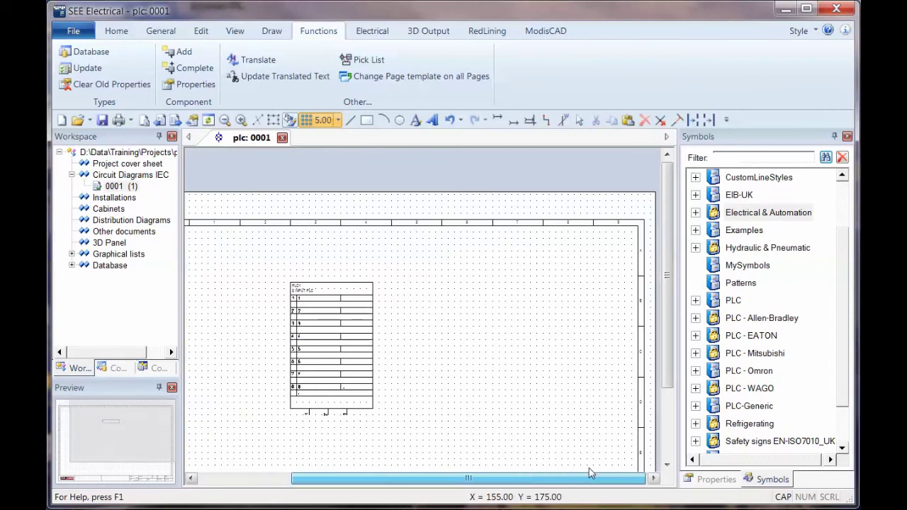
pyautogui.click(131, 175)
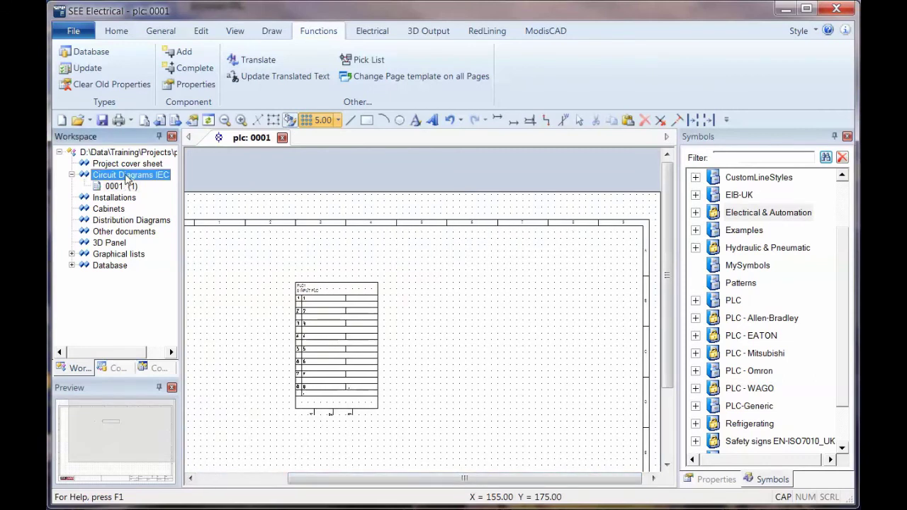
pyautogui.rightClick(145, 182)
pyautogui.click(164, 185)
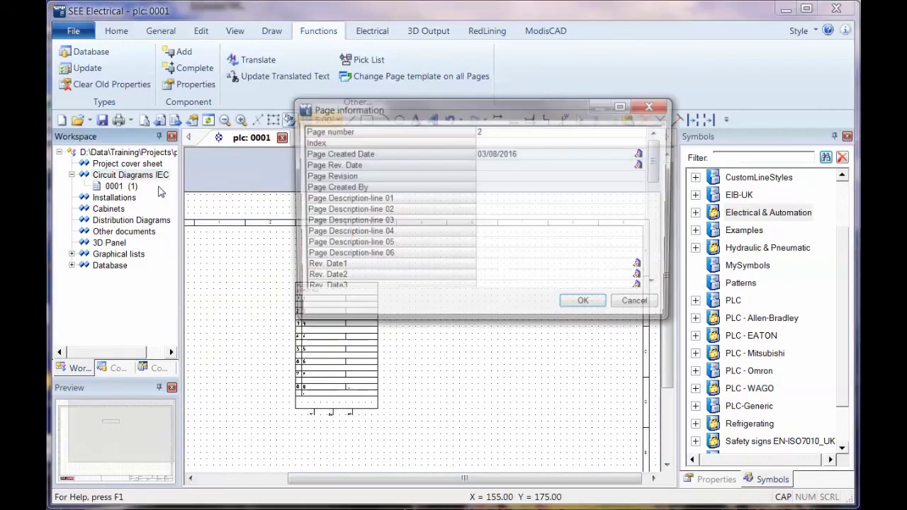
pyautogui.click(575, 306)
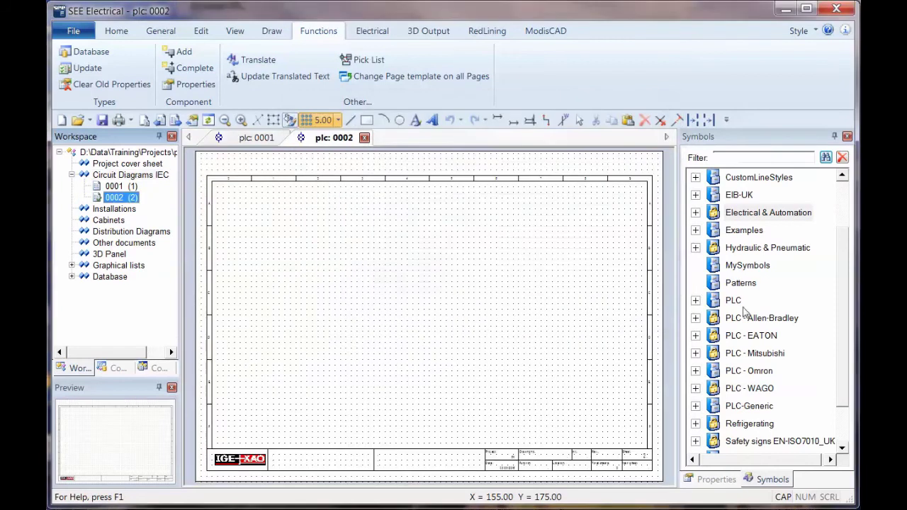
# Pick the 'Signal -1, up' symbol from PLC > Digital Input - DI for placing.
pyautogui.click(695, 301)
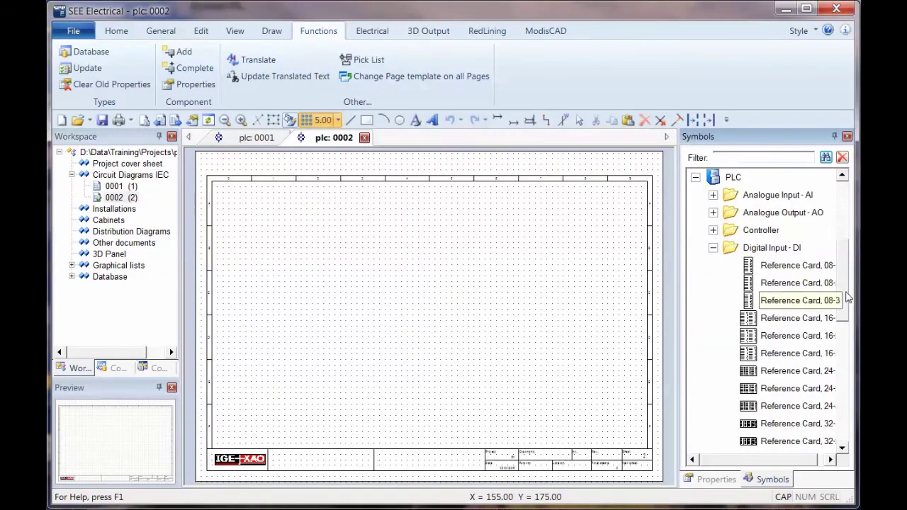
pyautogui.moveTo(844, 296); pyautogui.dragTo(843, 354)
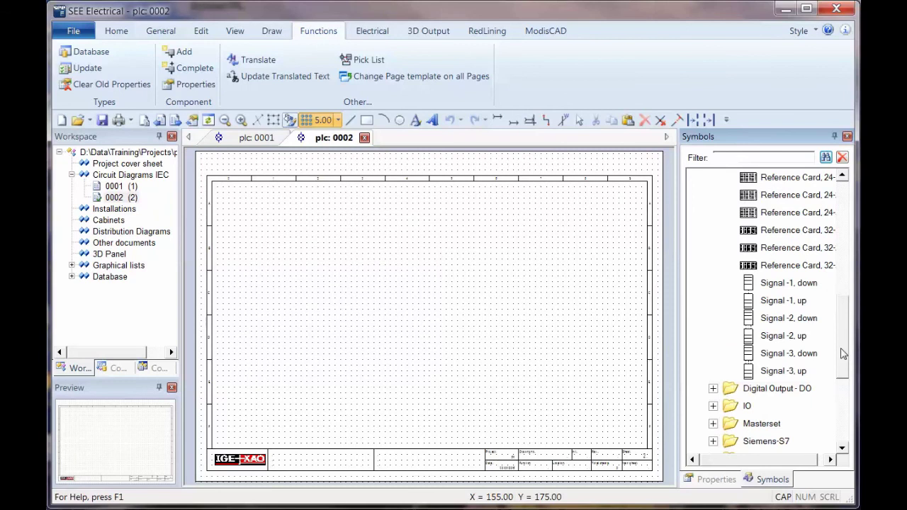
pyautogui.click(778, 305)
pyautogui.scroll(3, 393, 283)
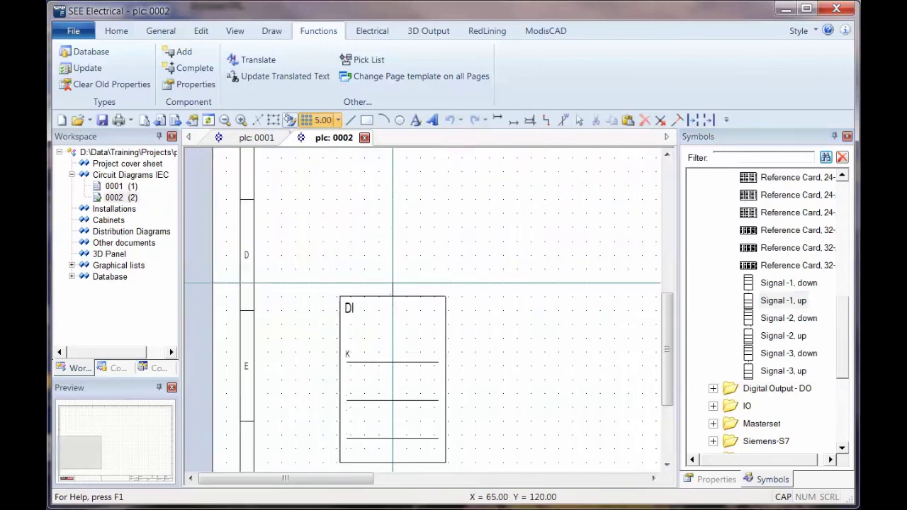
# Place the DI signal on page 0002 and link it to product PLC1, connection 1.
pyautogui.click(378, 255)
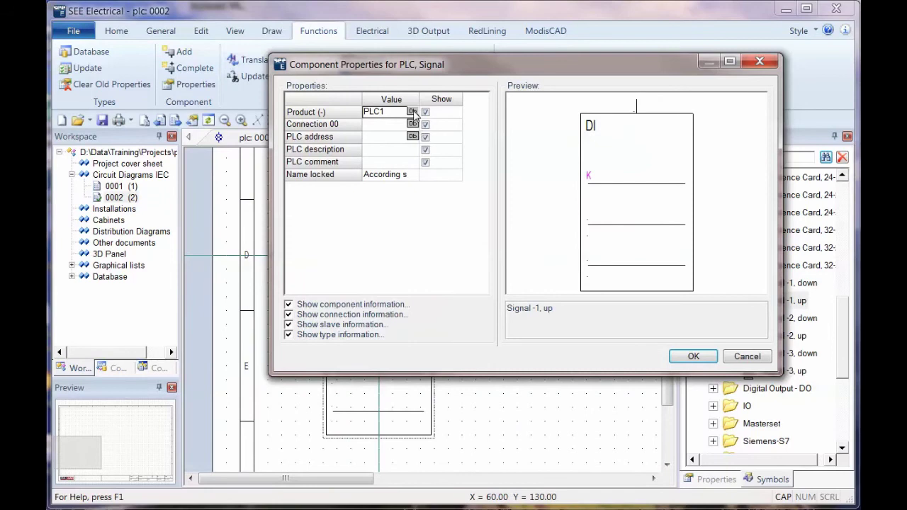
pyautogui.click(413, 112)
pyautogui.click(610, 95)
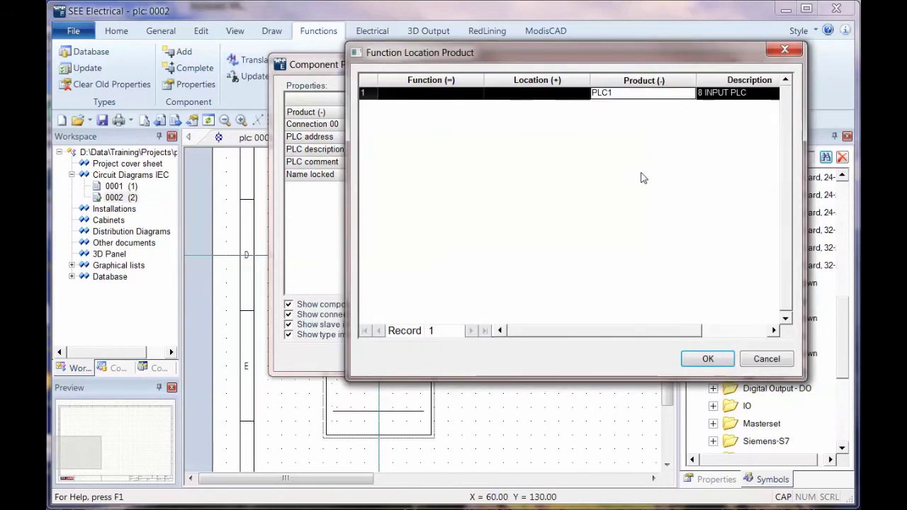
pyautogui.click(708, 358)
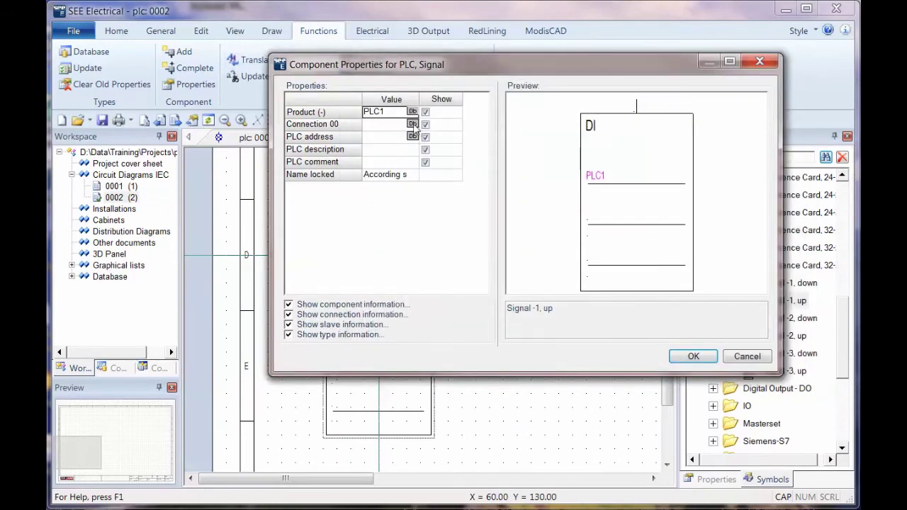
pyautogui.click(412, 124)
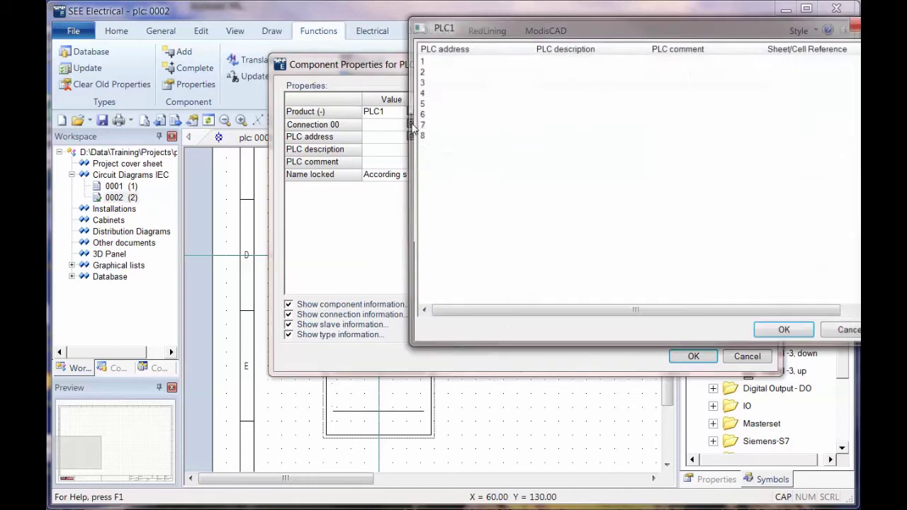
pyautogui.click(441, 62)
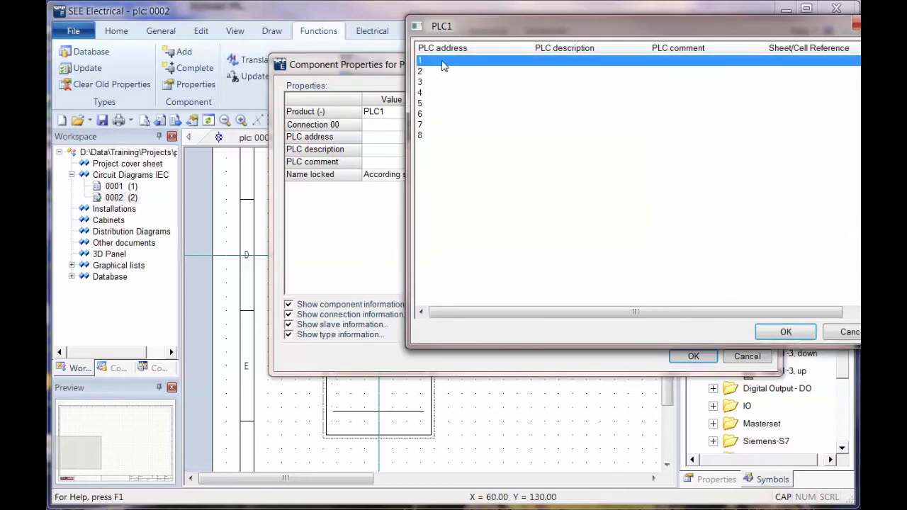
pyautogui.moveTo(682, 312); pyautogui.dragTo(769, 307)
pyautogui.moveTo(743, 20); pyautogui.dragTo(575, 42)
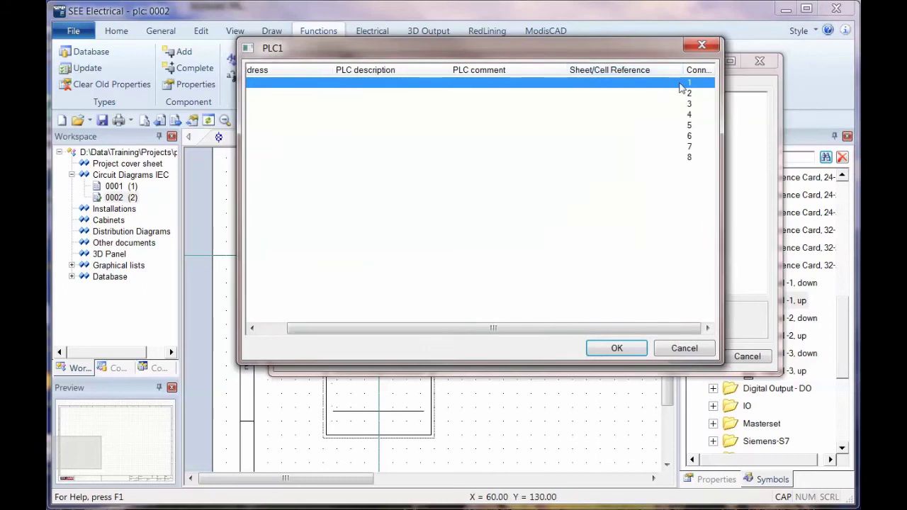
pyautogui.click(616, 348)
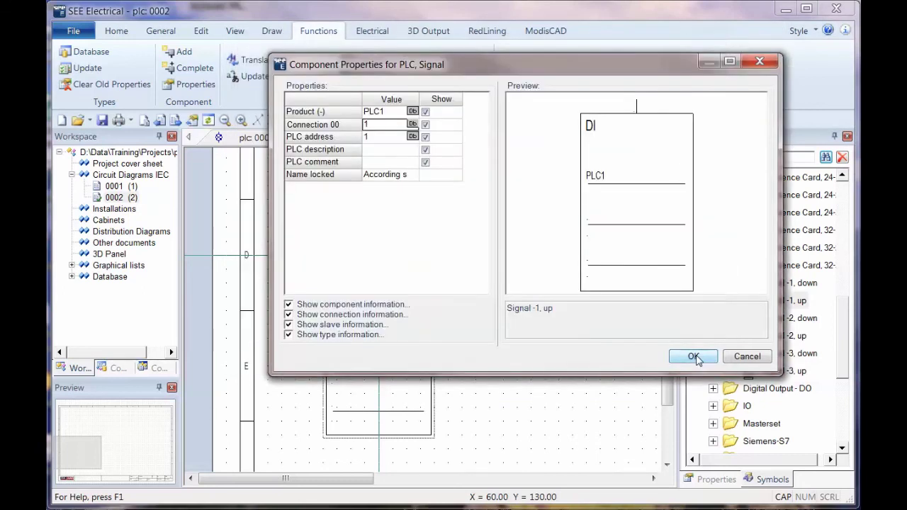
pyautogui.click(694, 357)
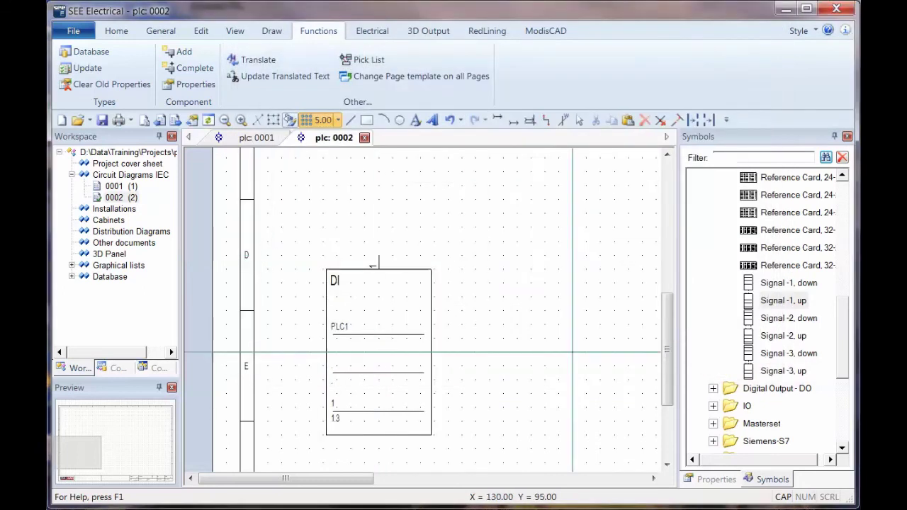
# Give the DI signal the PLC description MOTOR RUNNING.
pyautogui.scroll(3, 423, 314)
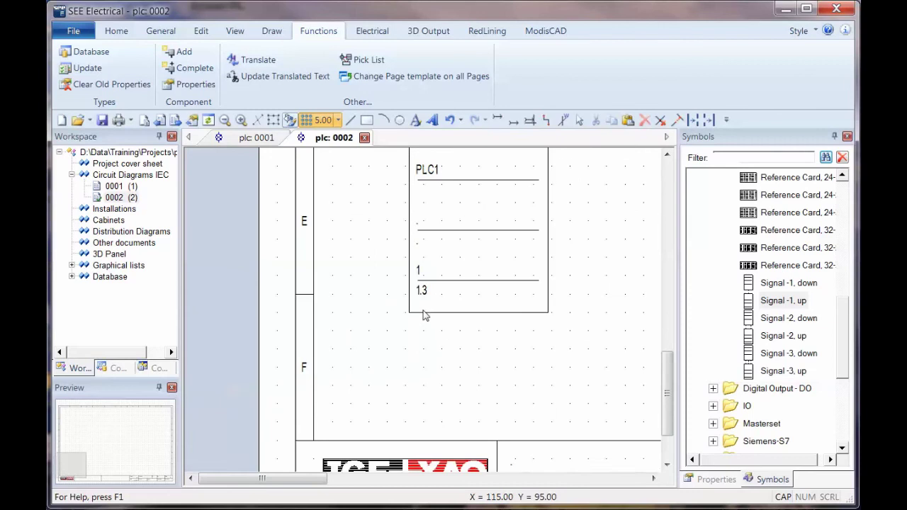
pyautogui.doubleClick(445, 236)
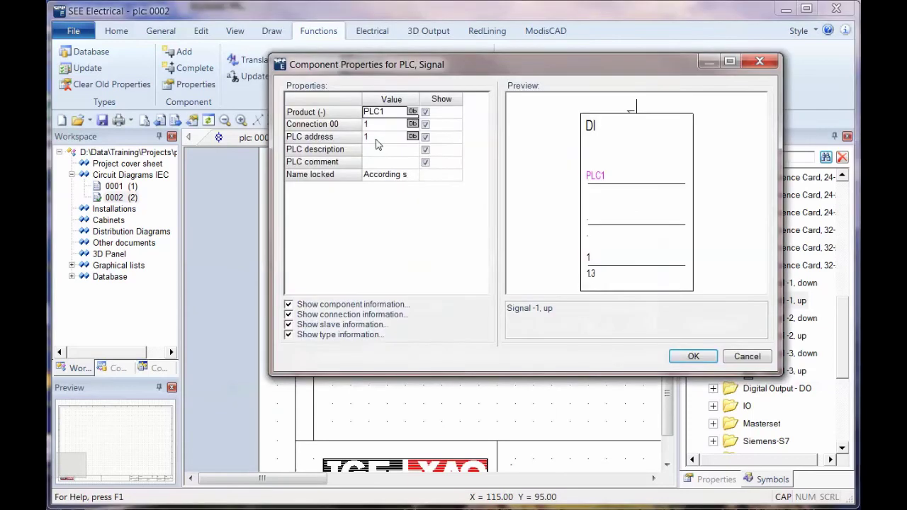
pyautogui.write('MOT')
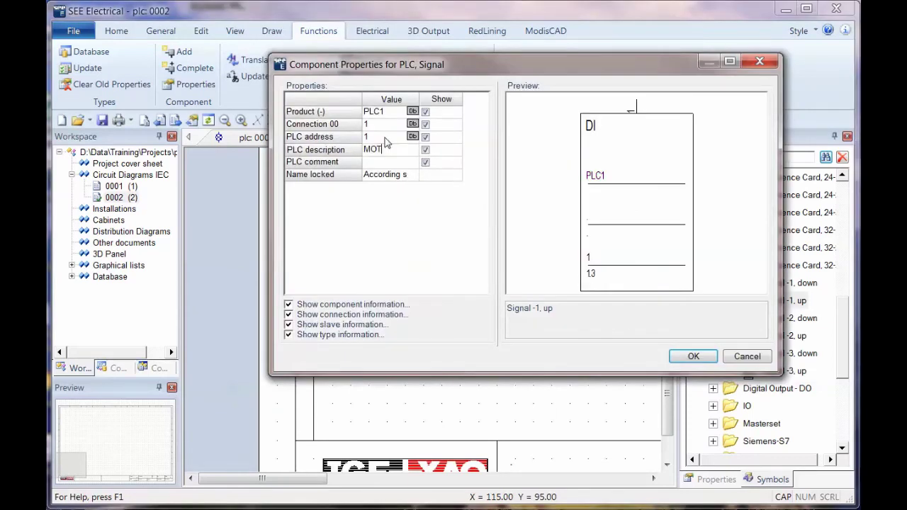
pyautogui.write('OR RUNNING')
pyautogui.click(713, 359)
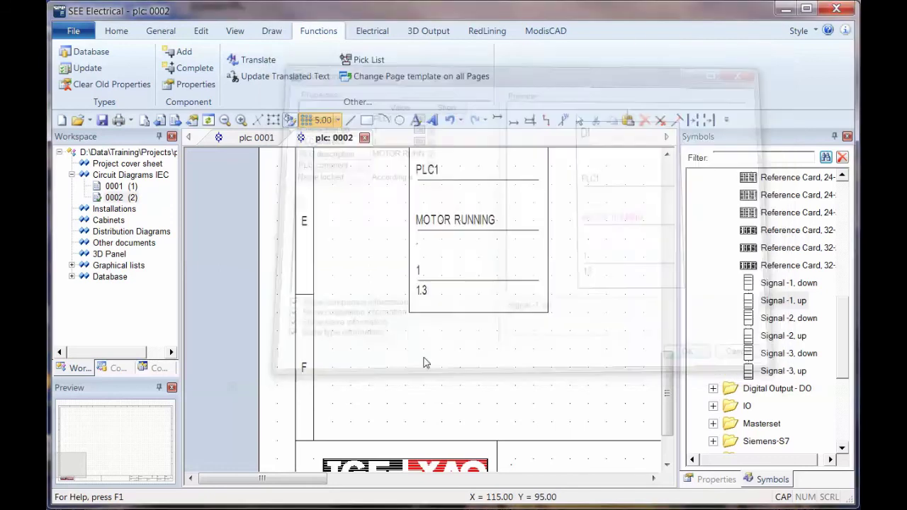
# Return to page 0001 to see PLC1 input 1 showing MOTOR RUNNING with reference 2.1.
pyautogui.scroll(1, 501, 248)
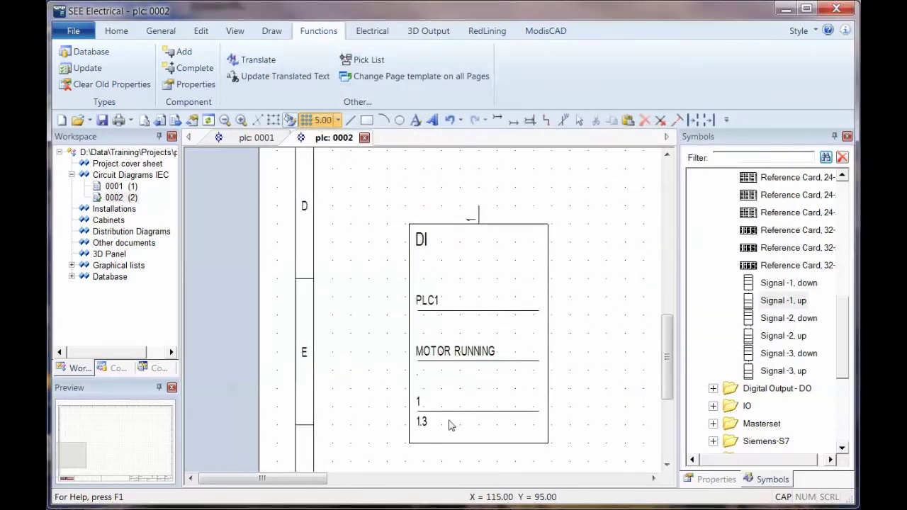
pyautogui.click(261, 139)
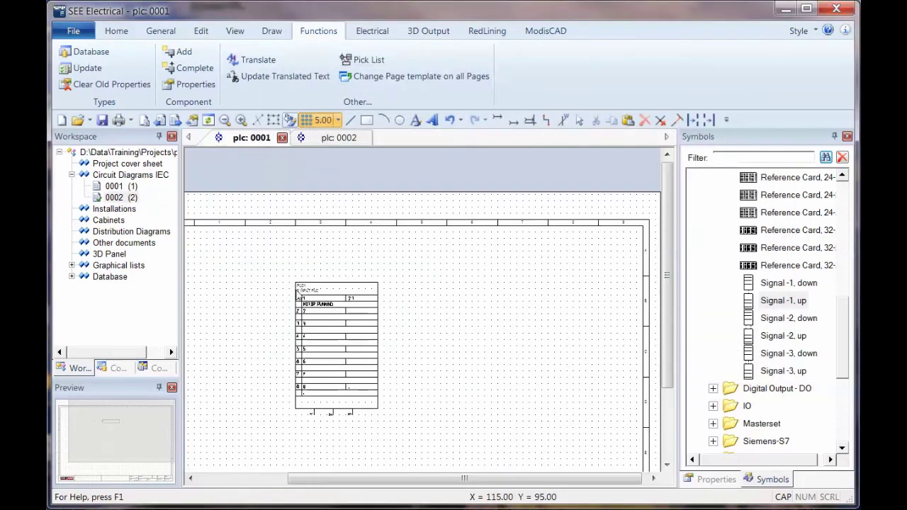
pyautogui.scroll(3, 424, 316)
pyautogui.scroll(2, 424, 317)
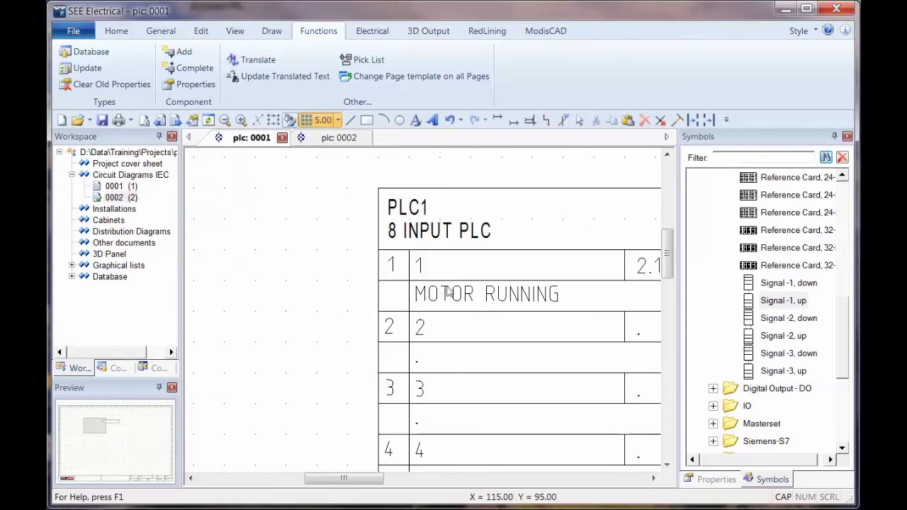
pyautogui.moveTo(358, 479); pyautogui.dragTo(388, 478)
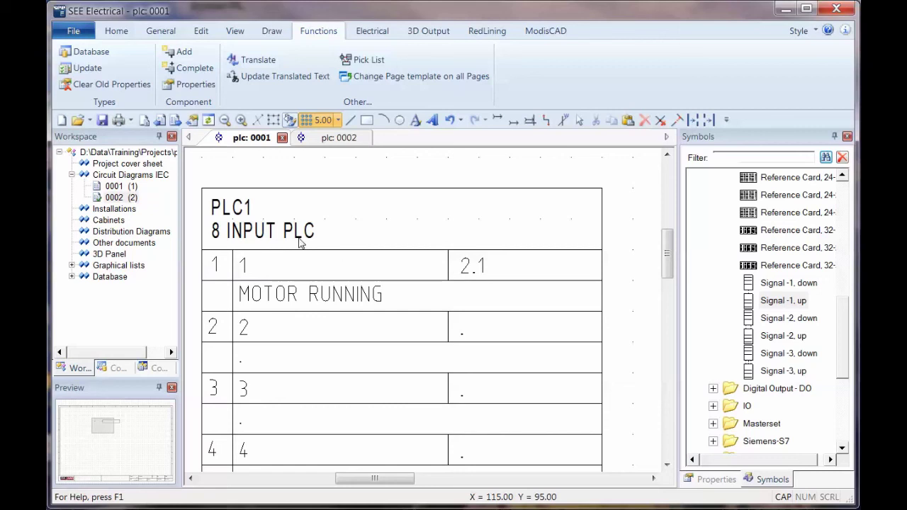
pyautogui.click(142, 176)
# Switch Circuit Diagrams IEC to user-defined PLC numbering, byte number 2, with '.' as byte separator.
pyautogui.rightClick(142, 176)
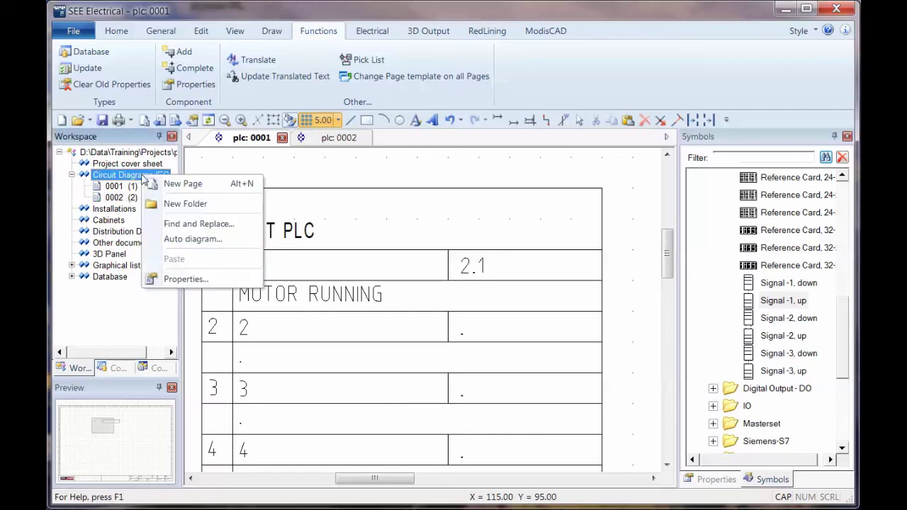
pyautogui.click(185, 279)
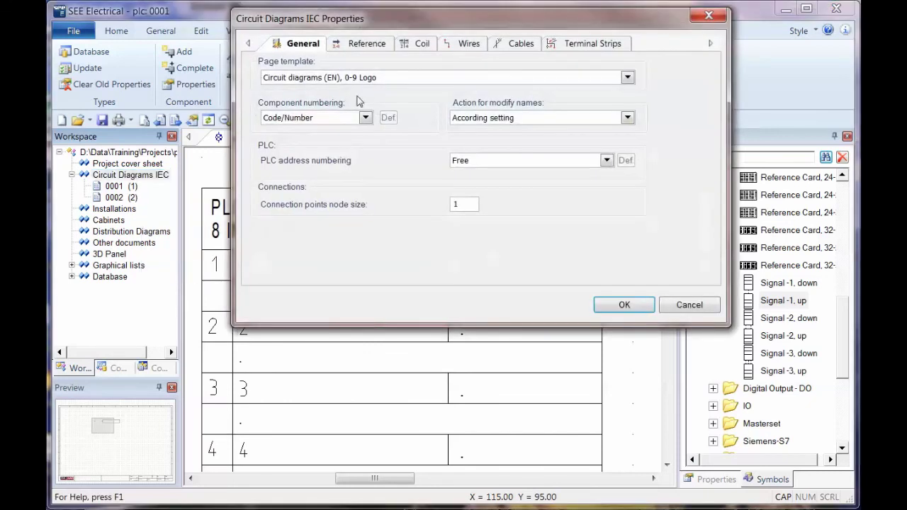
pyautogui.click(463, 161)
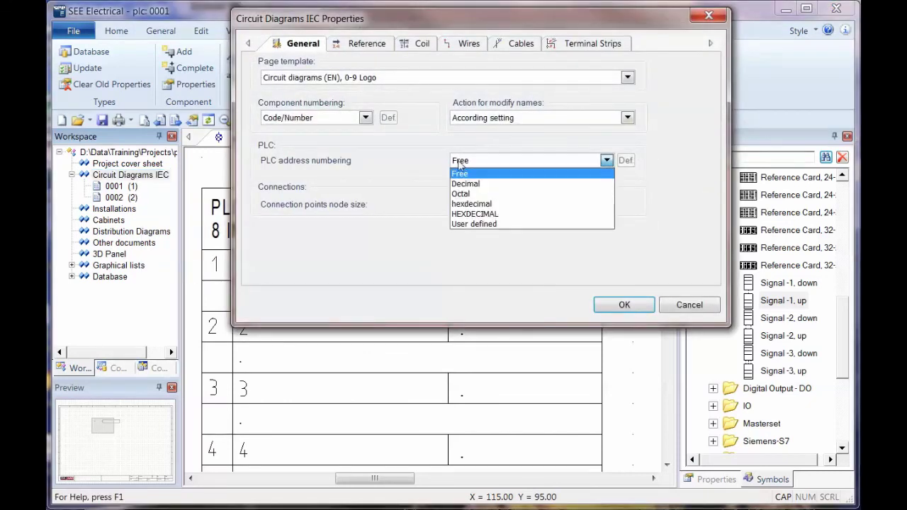
pyautogui.click(476, 224)
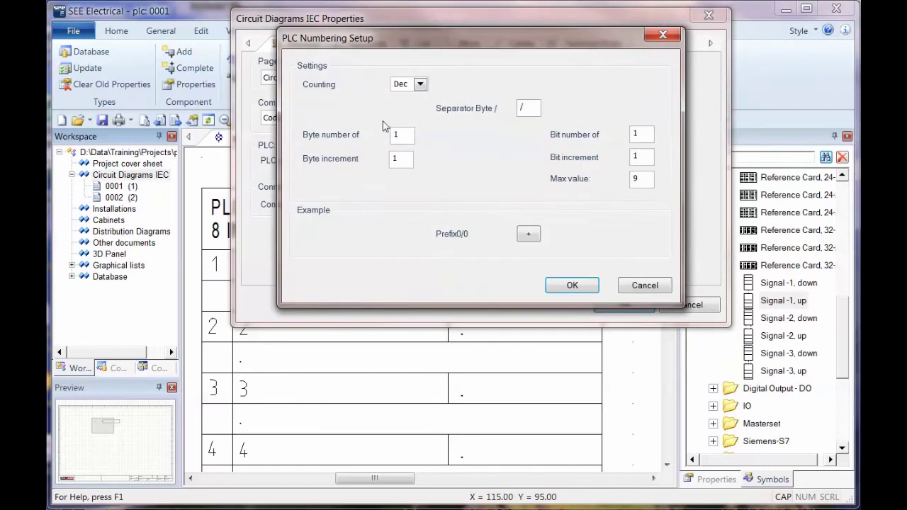
pyautogui.doubleClick(401, 135)
pyautogui.write('2')
pyautogui.doubleClick(646, 137)
pyautogui.doubleClick(523, 106)
pyautogui.write('.')
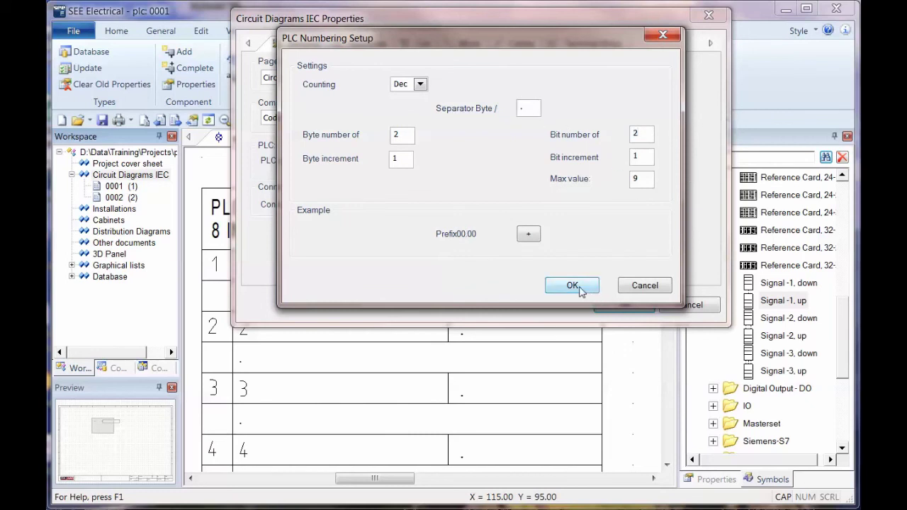
pyautogui.click(575, 285)
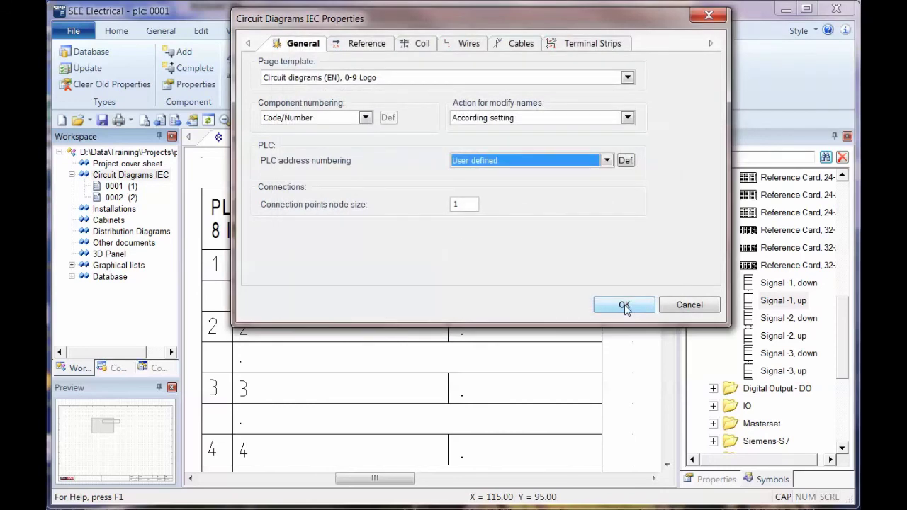
pyautogui.click(624, 306)
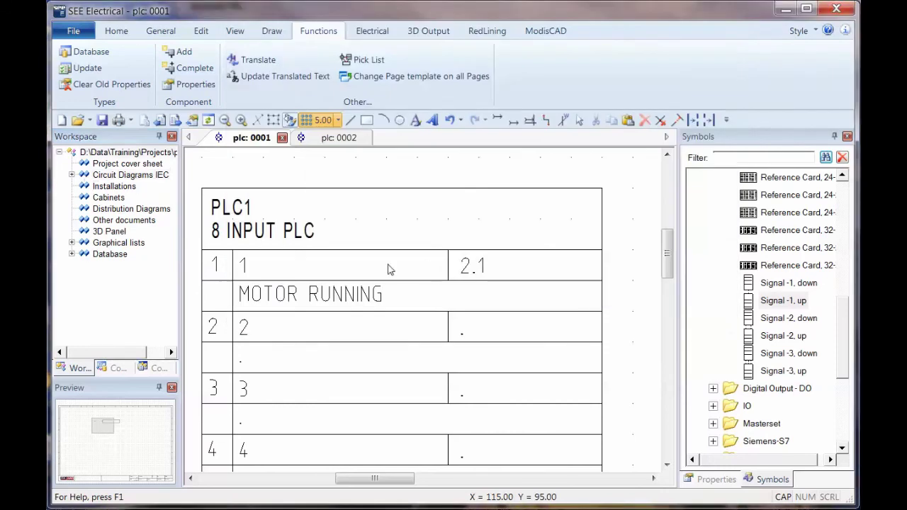
# Enter i:00.00 as PLC1's first address so the inputs auto-fill through i:00.07.
pyautogui.doubleClick(276, 283)
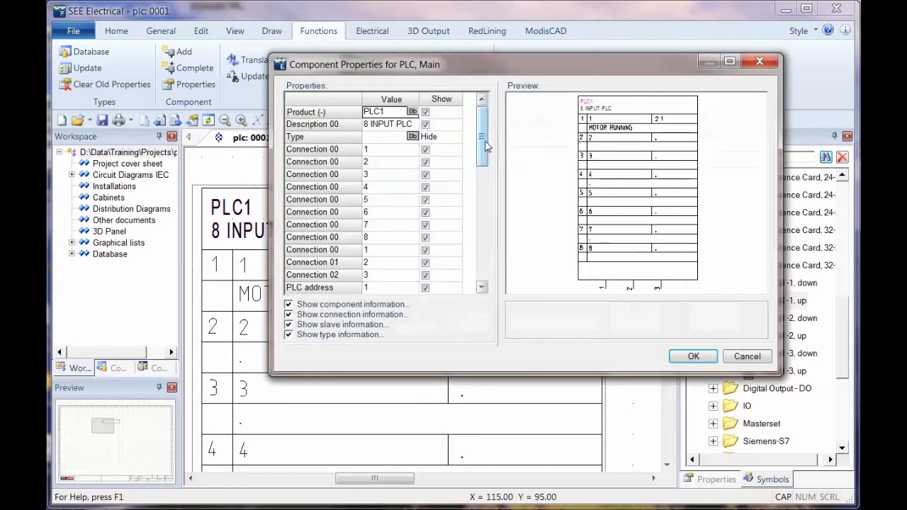
pyautogui.moveTo(482, 142); pyautogui.dragTo(483, 188)
pyautogui.click(373, 162)
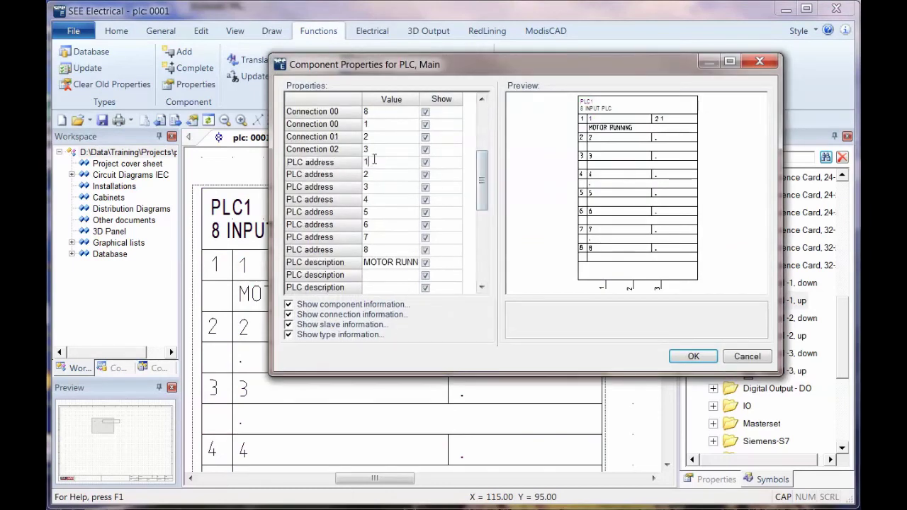
pyautogui.write('i:00.00')
pyautogui.click(348, 175)
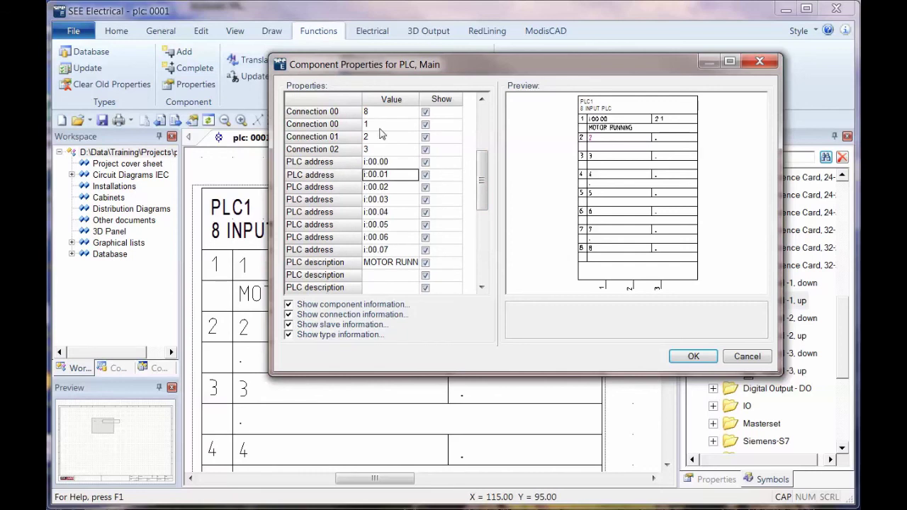
pyautogui.click(693, 356)
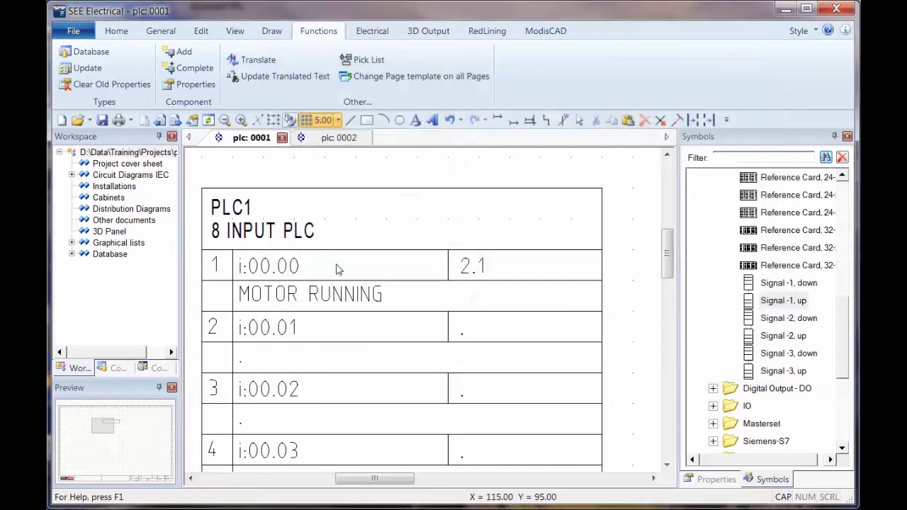
# Check that the MOTOR RUNNING signal on page 0002 shows i:00.00, then return to page 0001.
pyautogui.click(339, 137)
pyautogui.scroll(2, 447, 393)
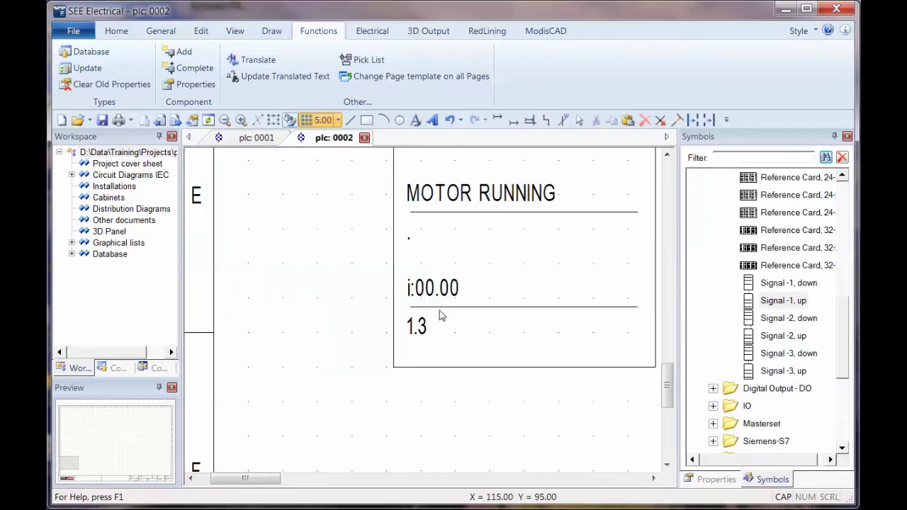
pyautogui.scroll(-2, 435, 306)
pyautogui.click(243, 138)
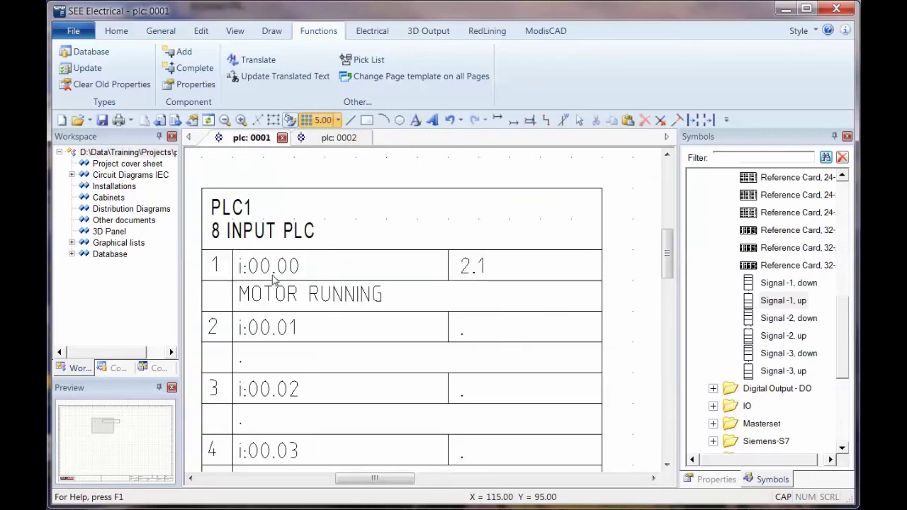
pyautogui.scroll(-1, 564, 388)
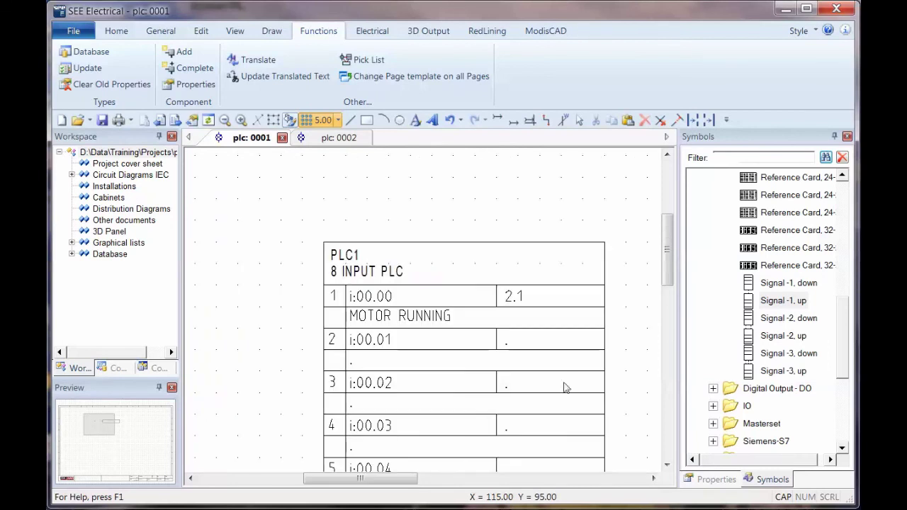
pyautogui.moveTo(669, 248); pyautogui.dragTo(668, 293)
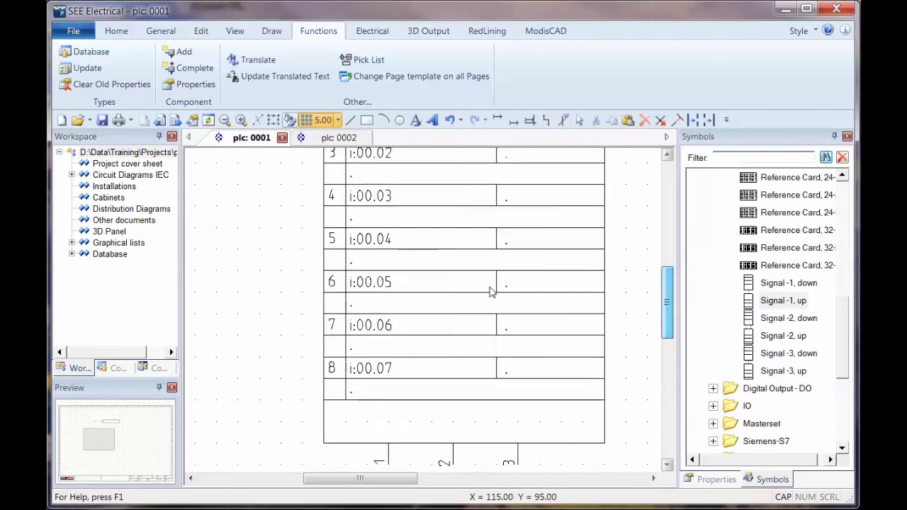
pyautogui.scroll(-1, 491, 292)
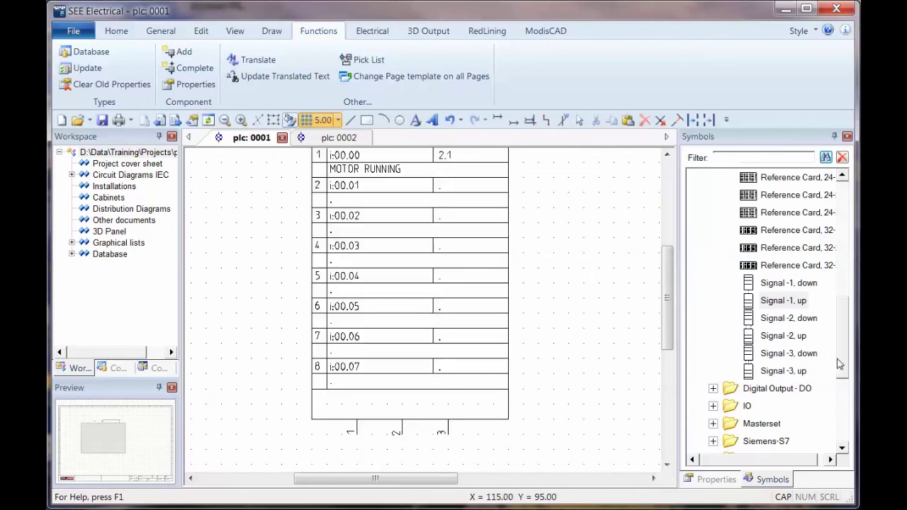
pyautogui.moveTo(841, 365); pyautogui.dragTo(843, 264)
# Create the symbol database 'My PLC Symbols' containing a folder 'PLC Main'.
pyautogui.rightClick(725, 301)
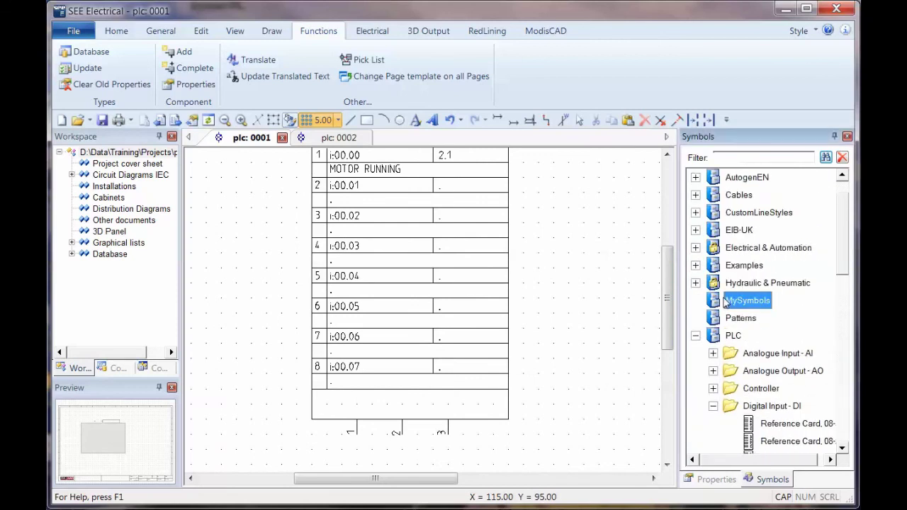
pyautogui.rightClick(783, 201)
pyautogui.click(784, 201)
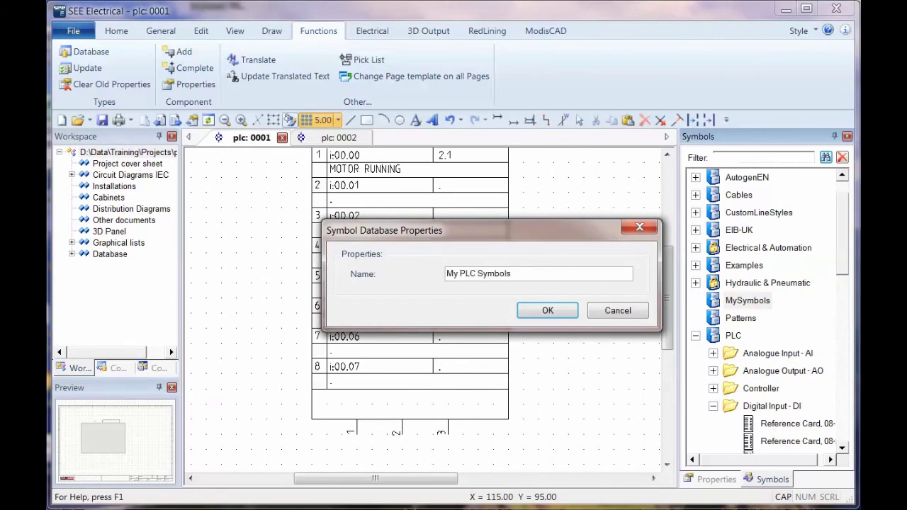
pyautogui.press('Return')
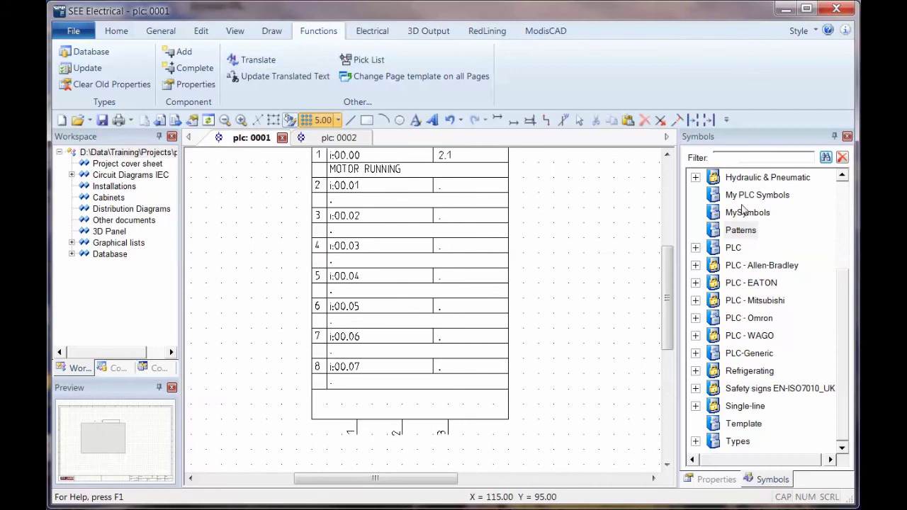
pyautogui.rightClick(750, 198)
pyautogui.click(778, 236)
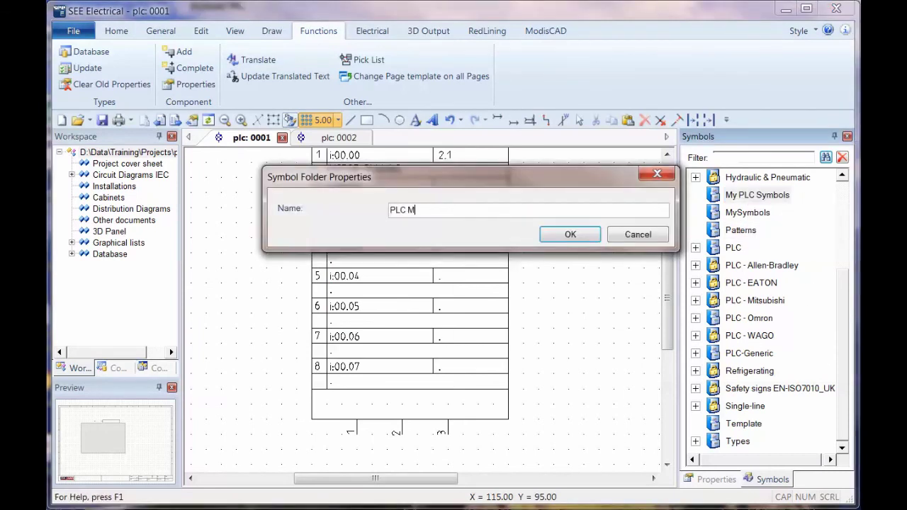
pyautogui.press('Return')
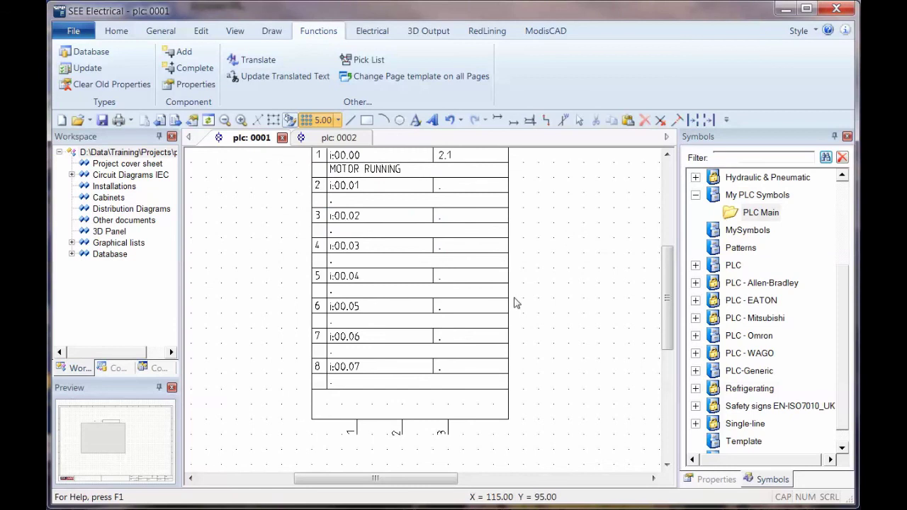
# Drag the PLC1 table into PLC Main and save it as symbol '8 INPUT PLC'.
pyautogui.click(358, 439)
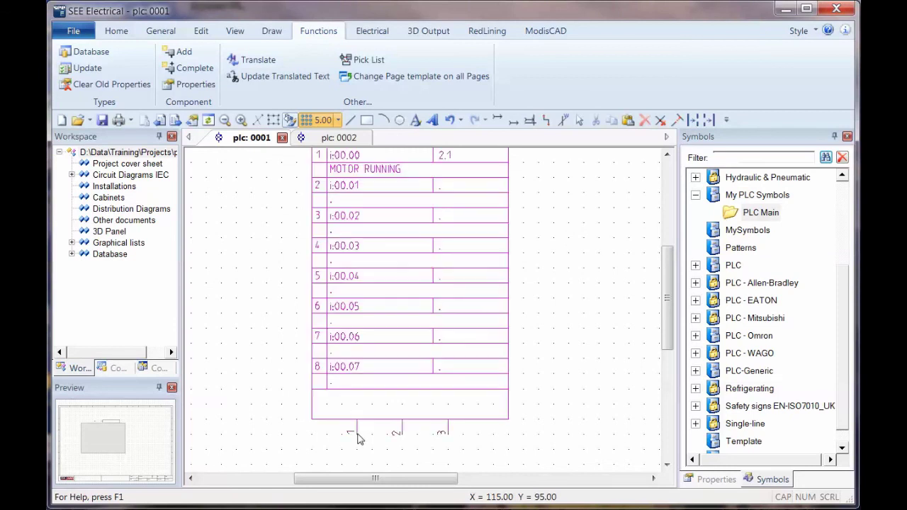
pyautogui.moveTo(358, 439)
pyautogui.mouseDown()
pyautogui.moveTo(539, 386)
pyautogui.moveTo(754, 217)
pyautogui.mouseUp()
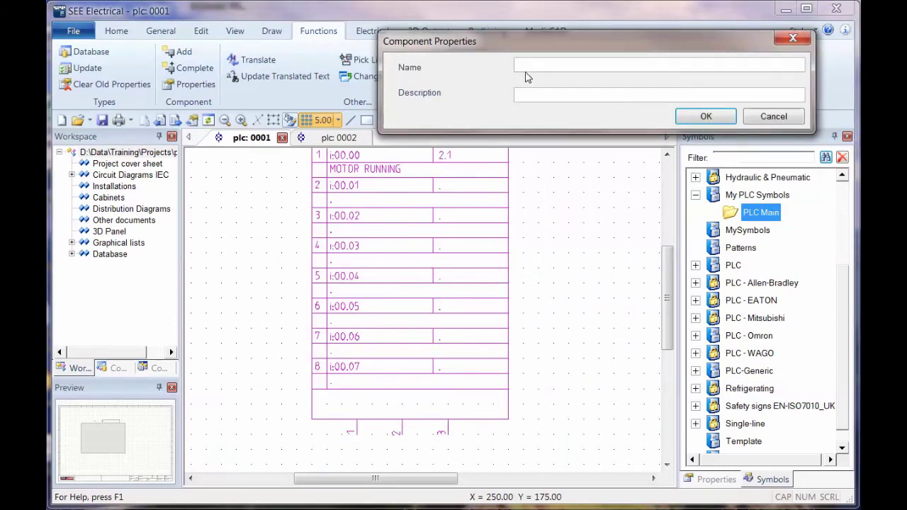
pyautogui.write('8 INPUT PLC')
pyautogui.click(706, 117)
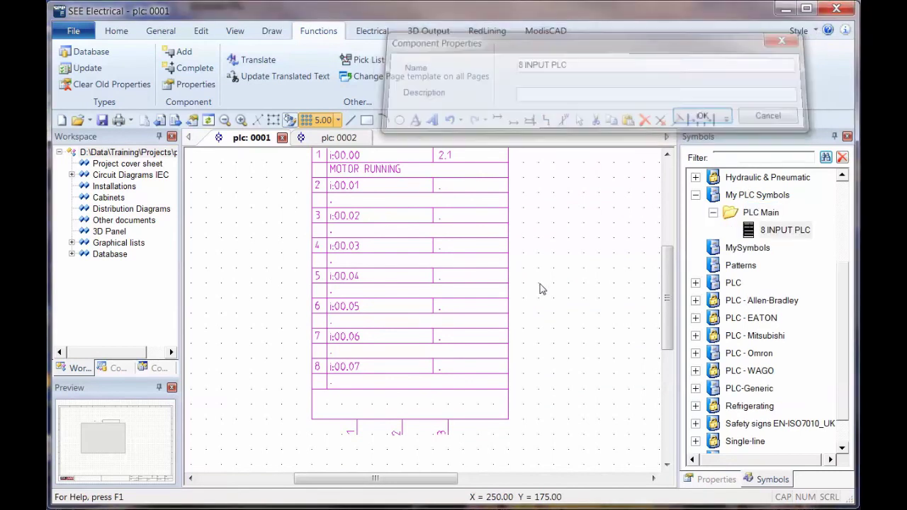
# Place the 8 INPUT PLC symbol right of PLC1 as PLC2 and set its first address to i:01.00.
pyautogui.scroll(-2, 510, 305)
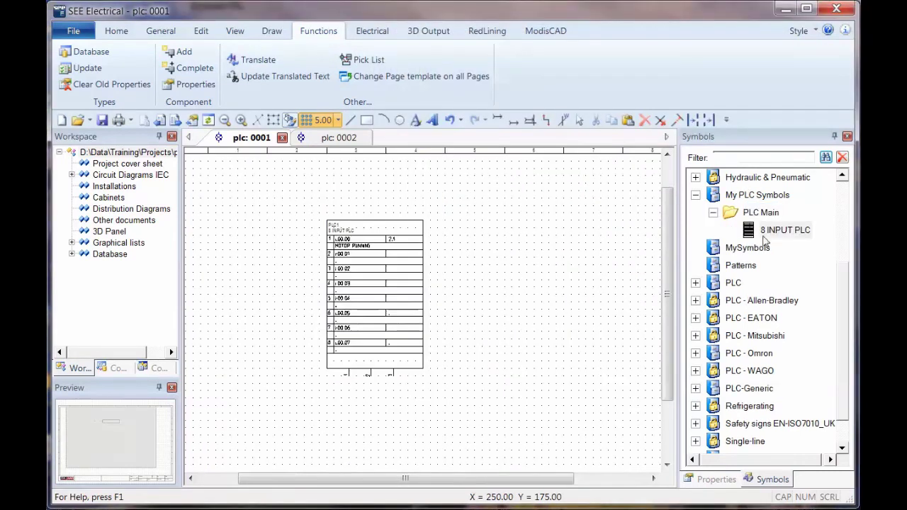
pyautogui.moveTo(776, 233); pyautogui.dragTo(497, 376)
pyautogui.click(475, 376)
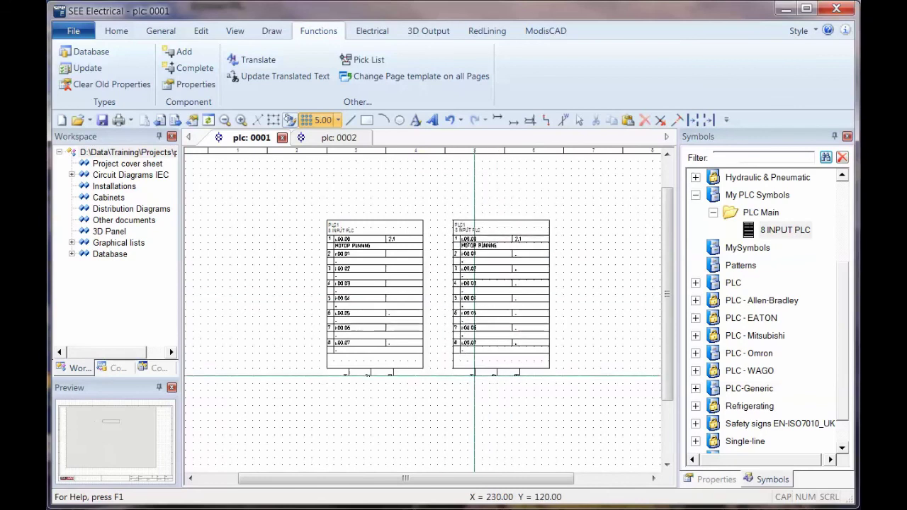
pyautogui.doubleClick(479, 241)
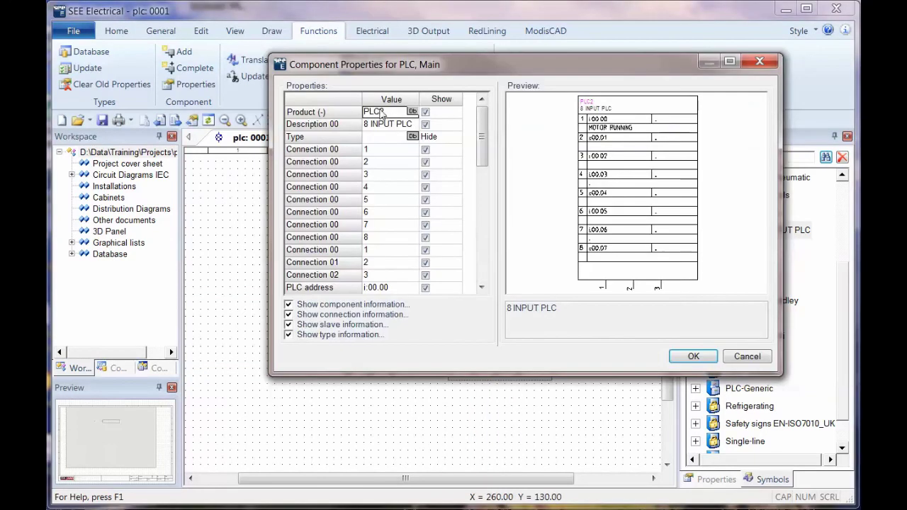
pyautogui.scroll(-2, 390, 225)
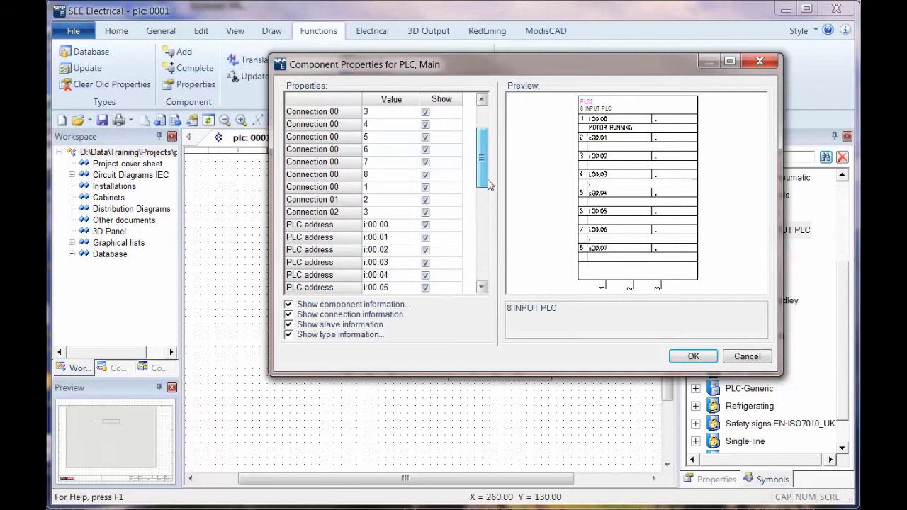
pyautogui.click(377, 226)
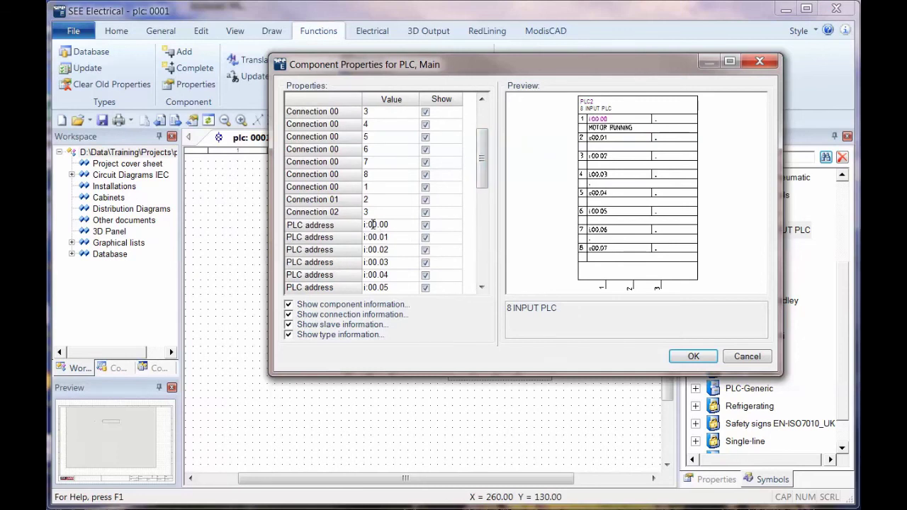
pyautogui.write('1')
pyautogui.press('Return')
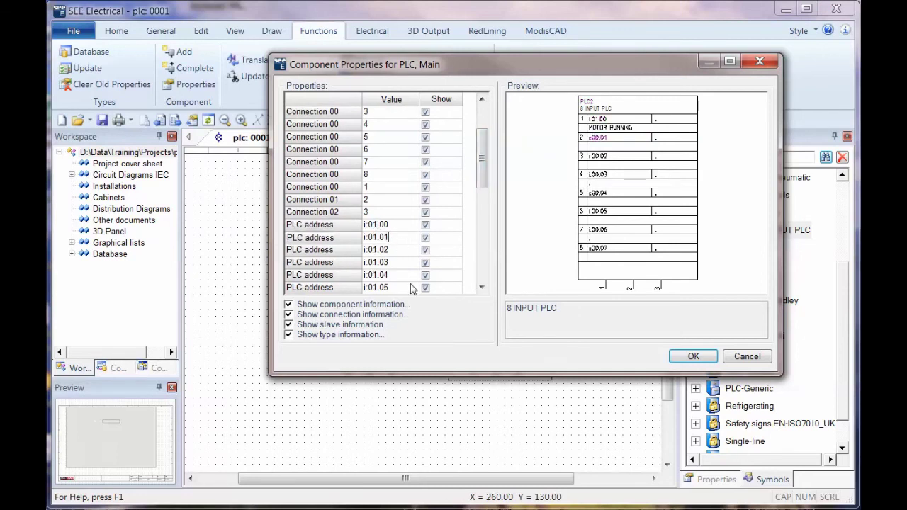
pyautogui.click(694, 356)
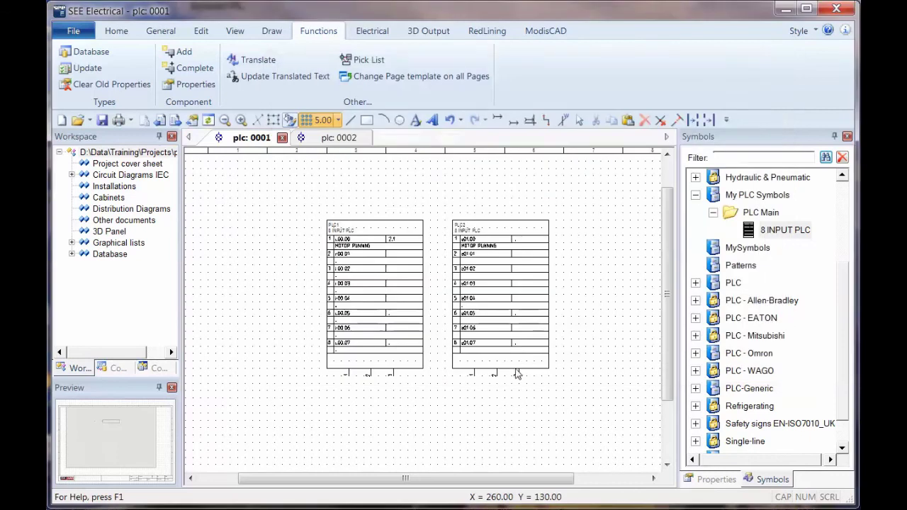